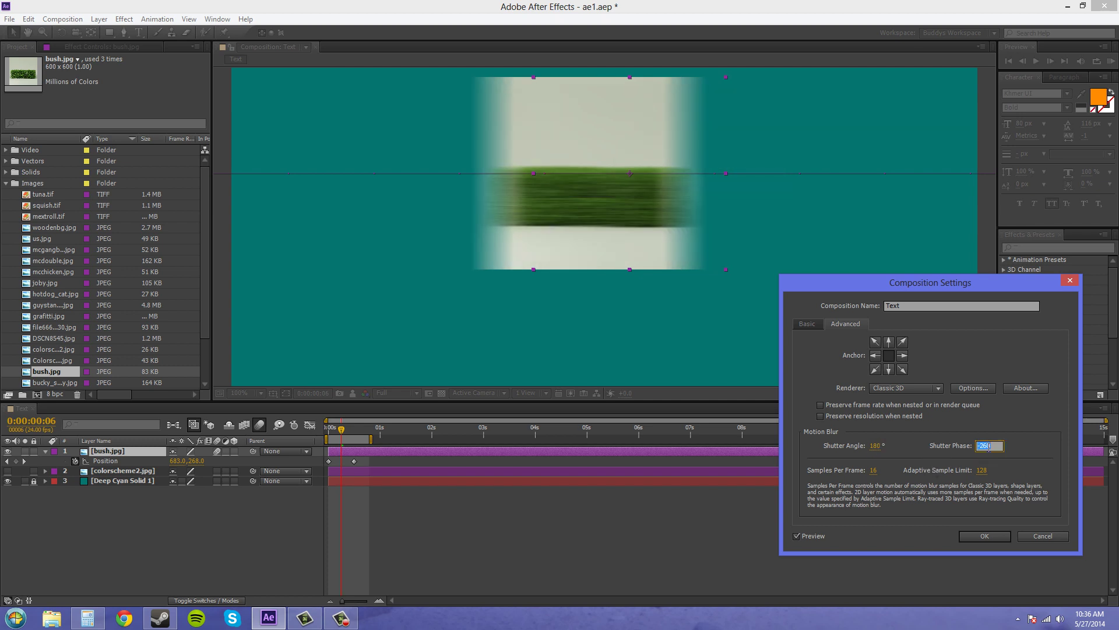
- Enter -90 as the motion blur shutter phase, keeping the 180° shutter angle
{"action": "type", "text": "-"}
{"action": "left_click", "coordinate": [915, 486]}
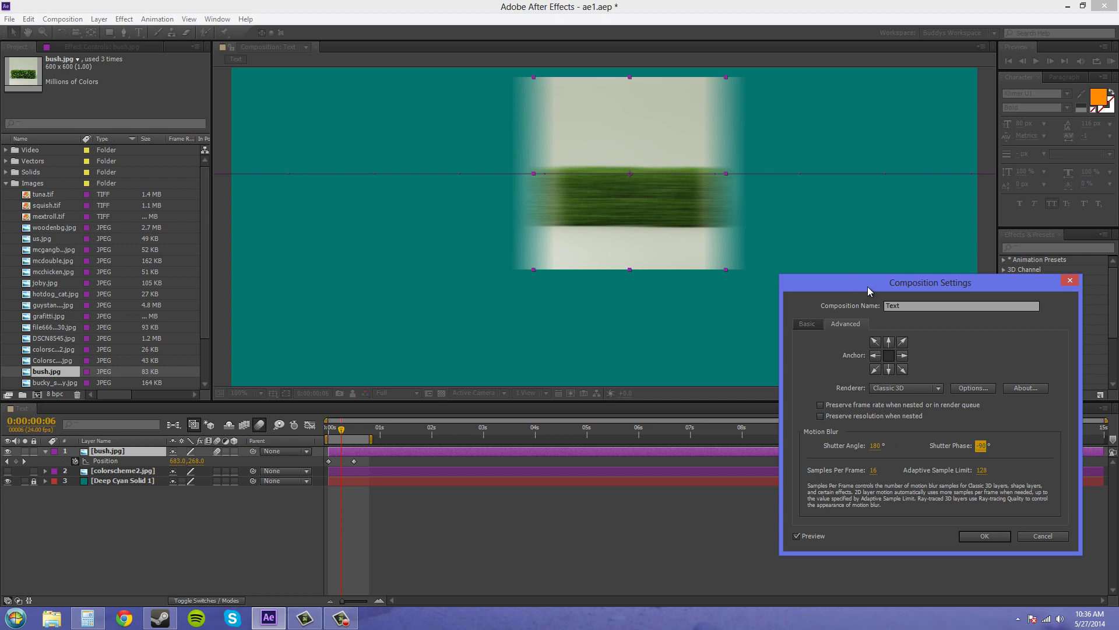
{"action": "left_click_drag", "start_coordinate": [867, 285], "coordinate": [811, 271]}
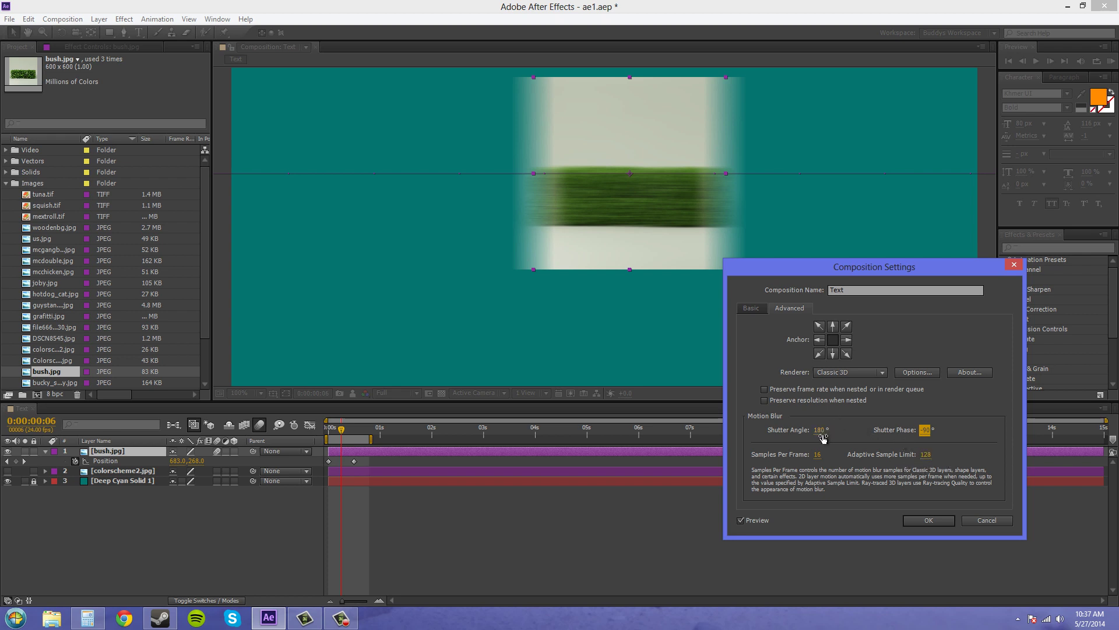
- Set the shutter angle to 360° and the shutter phase to -180
{"action": "left_click_drag", "start_coordinate": [821, 430], "coordinate": [858, 431]}
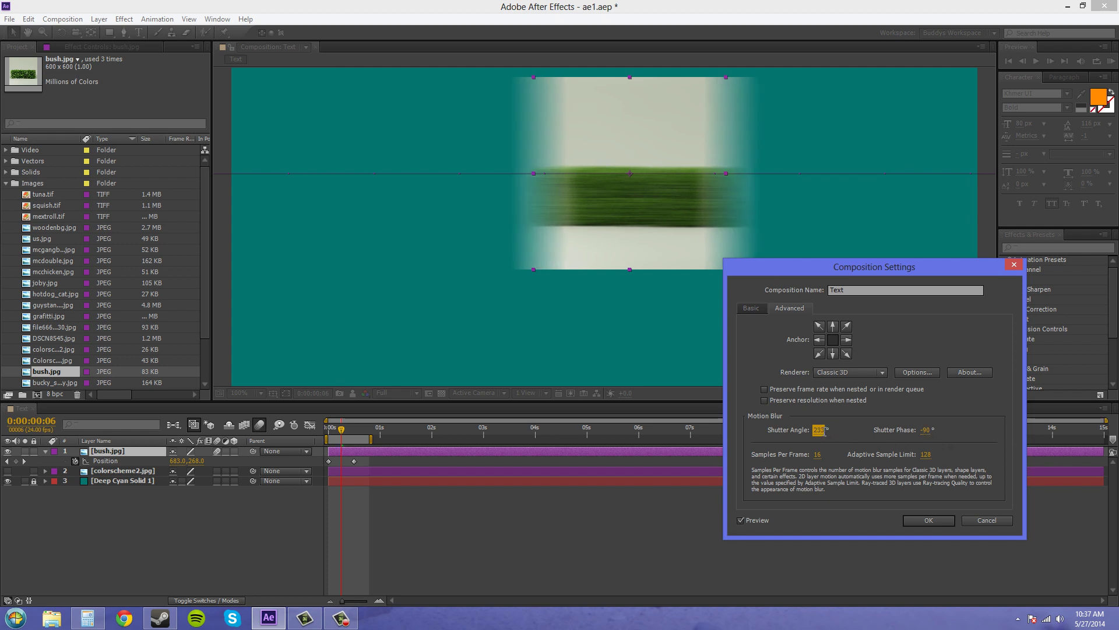
{"action": "left_click", "coordinate": [826, 431]}
{"action": "double_click", "coordinate": [824, 429]}
{"action": "type", "text": "360"}
{"action": "key", "text": "Return"}
{"action": "left_click", "coordinate": [930, 431]}
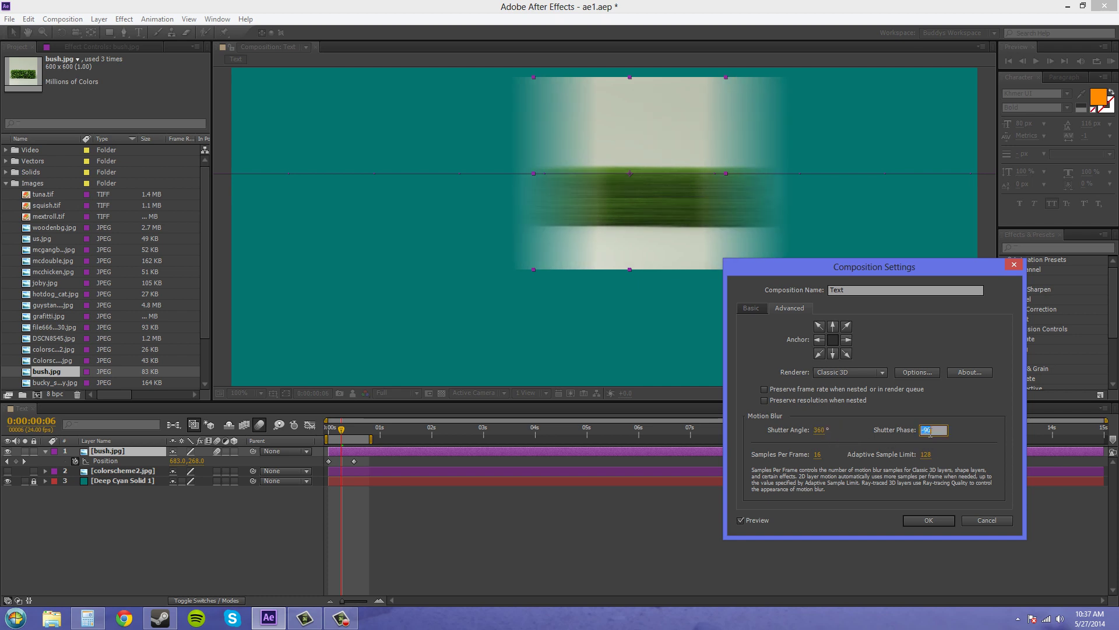
{"action": "type", "text": "-180"}
{"action": "key", "text": "Return"}
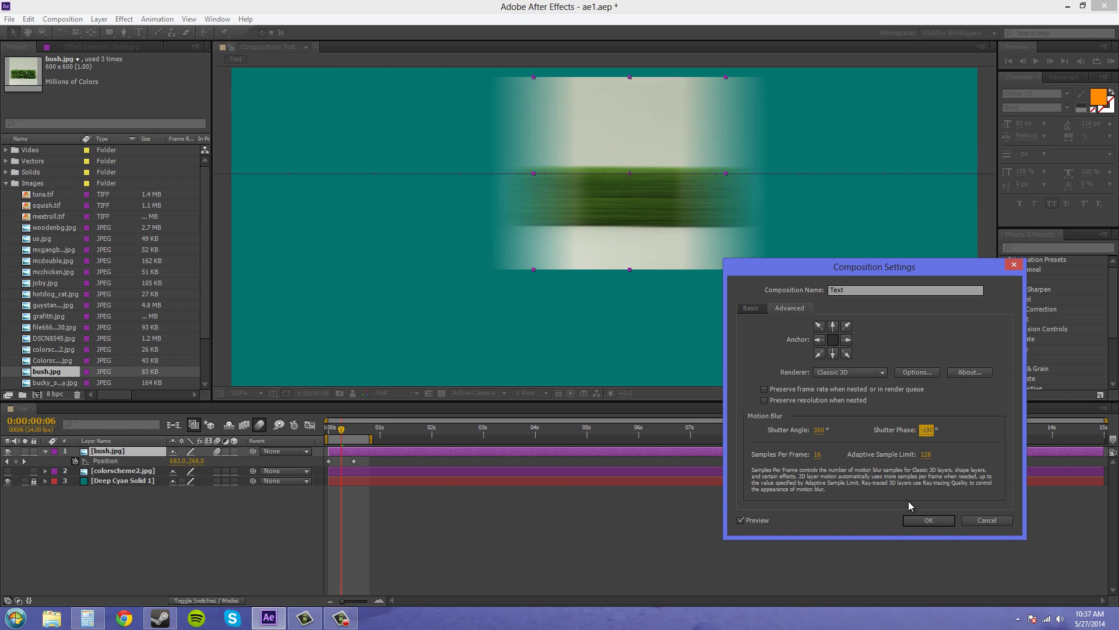
- Set the adaptive sample limit to 256 and samples per frame to 32
{"action": "left_click", "coordinate": [926, 455]}
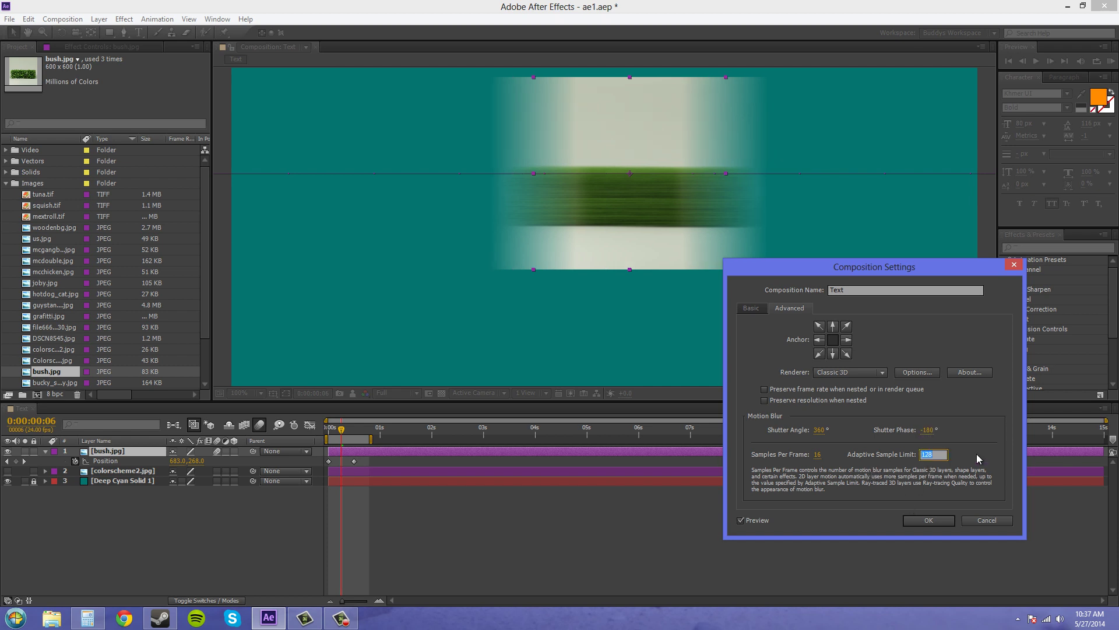
{"action": "type", "text": "256"}
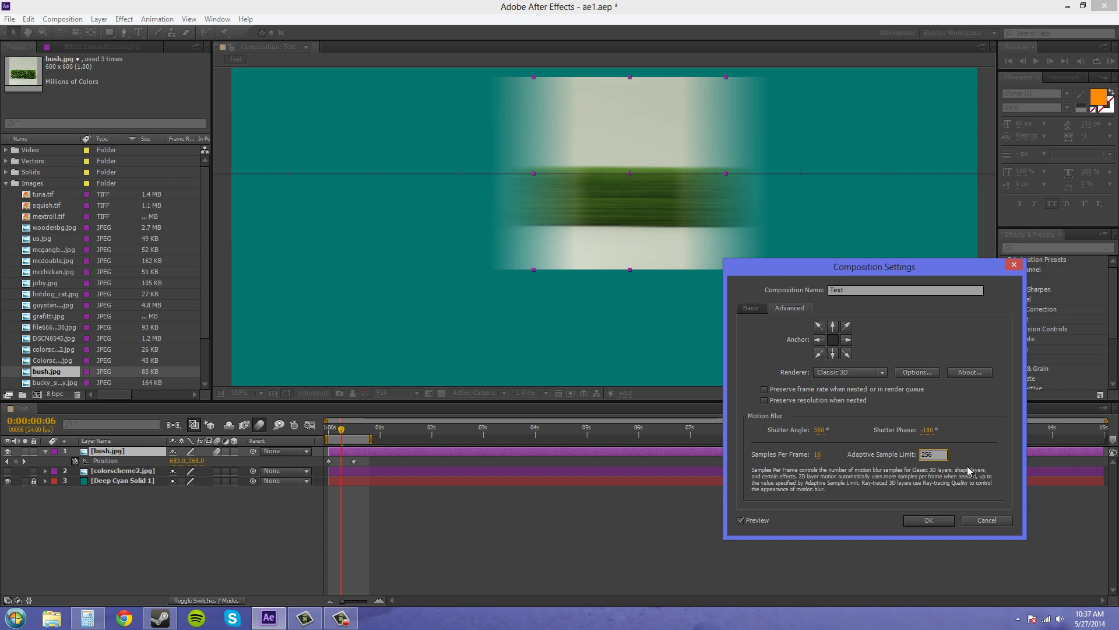
{"action": "key", "text": "Return"}
{"action": "left_click", "coordinate": [817, 456]}
{"action": "type", "text": "32"}
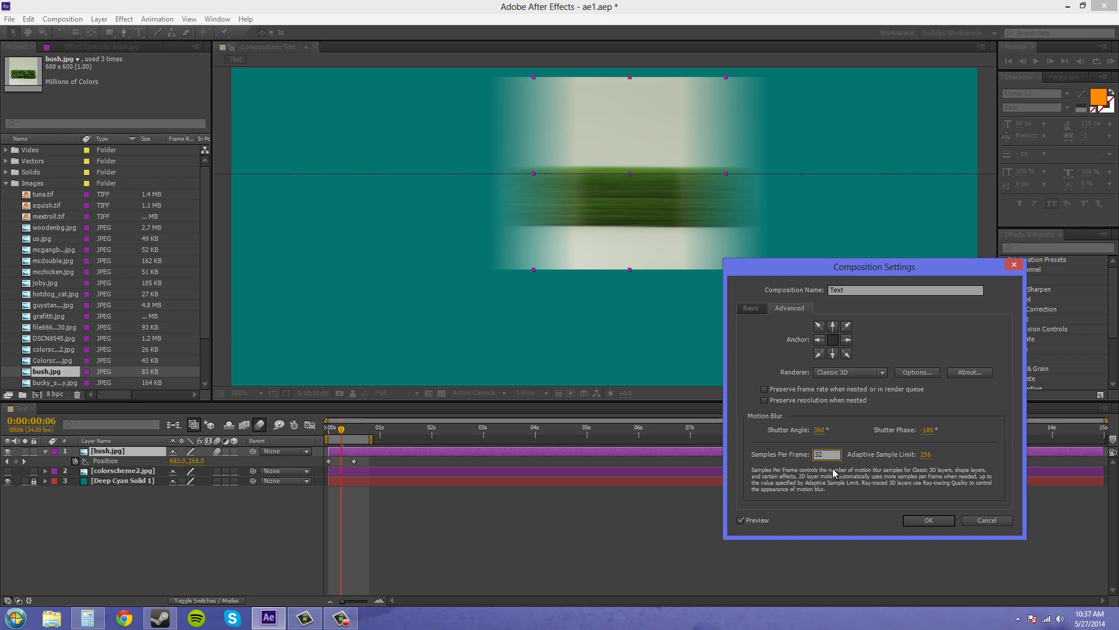
{"action": "key", "text": "Return"}
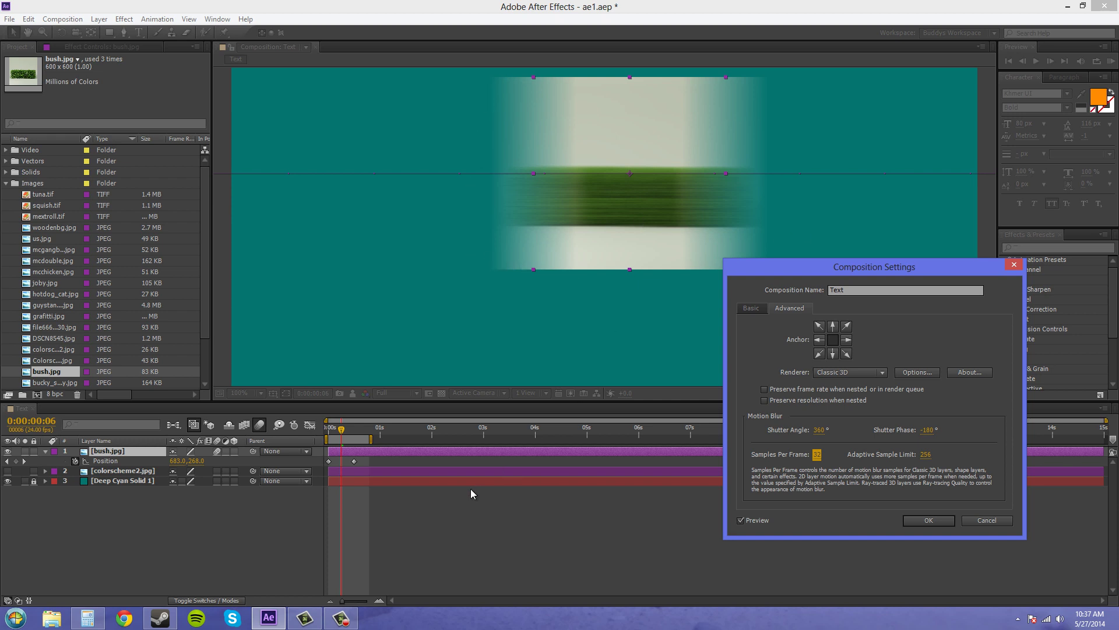
{"action": "key", "text": "F10"}
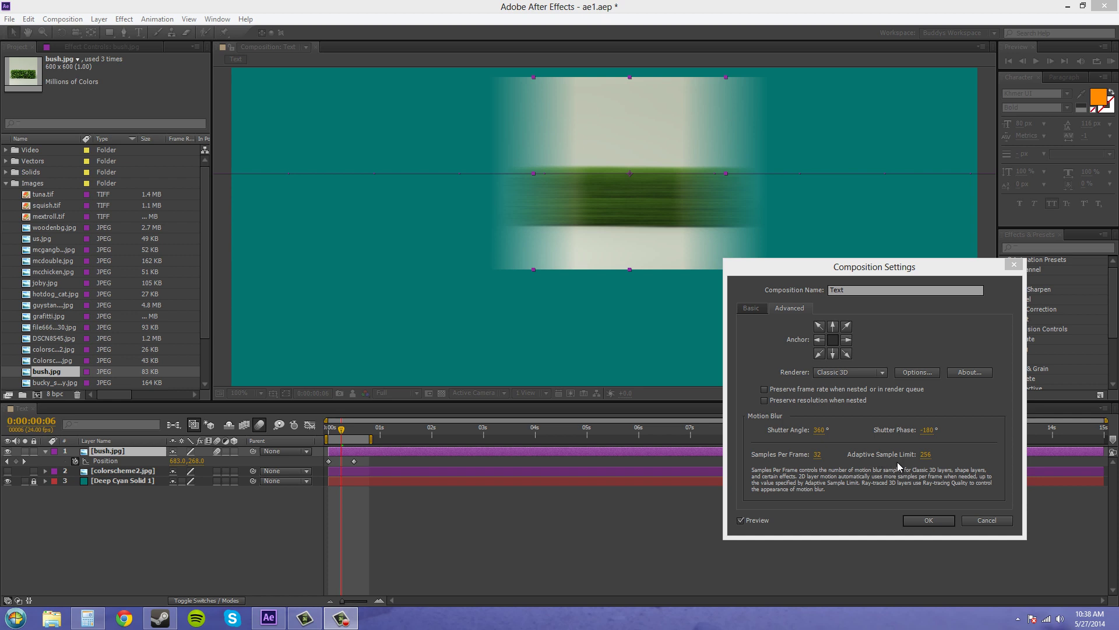
{"action": "left_click", "coordinate": [926, 454]}
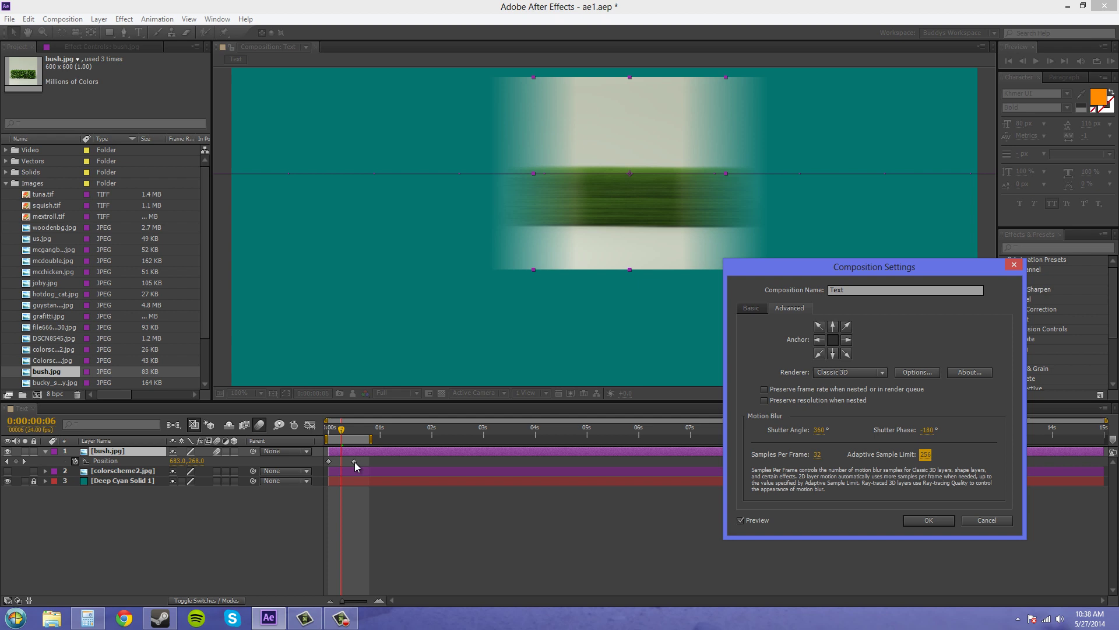
- Cancel the 360° blur changes, then reopen the Advanced settings to confirm 180° angle and -90 phase
{"action": "left_click", "coordinate": [925, 454]}
{"action": "left_click", "coordinate": [989, 518]}
{"action": "left_click", "coordinate": [62, 19]}
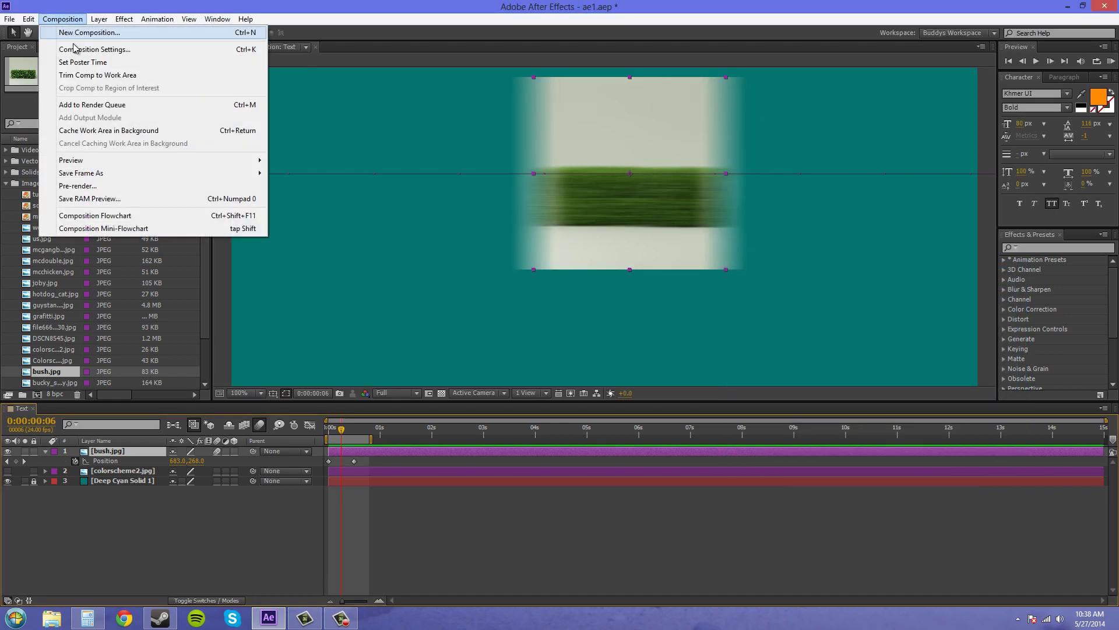
{"action": "left_click", "coordinate": [88, 45]}
{"action": "left_click", "coordinate": [472, 224]}
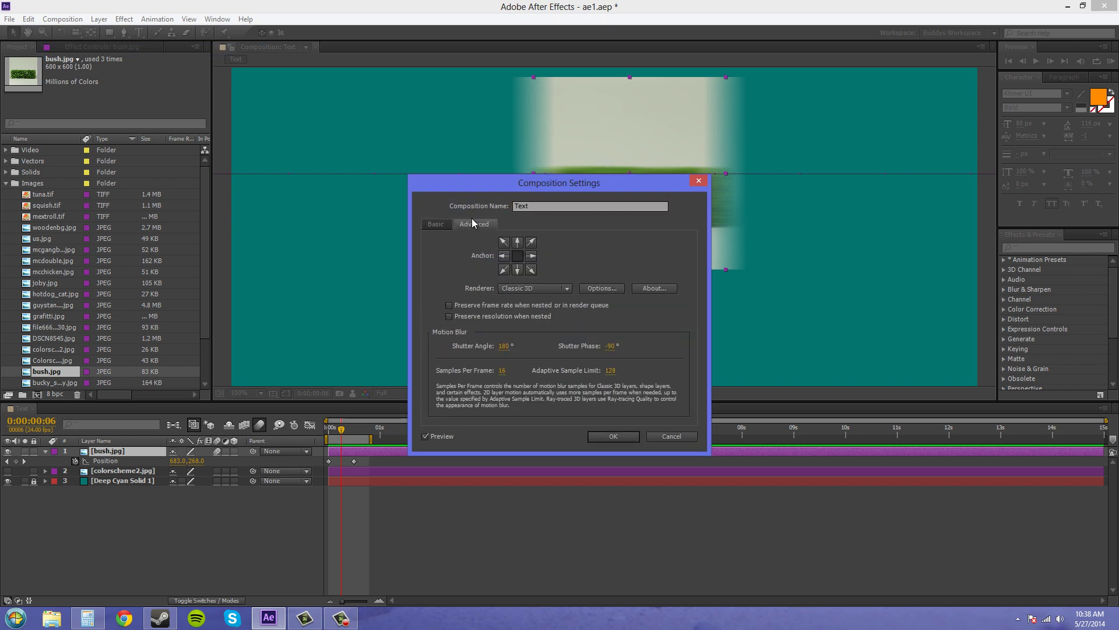
{"action": "left_click_drag", "start_coordinate": [596, 182], "coordinate": [893, 281]}
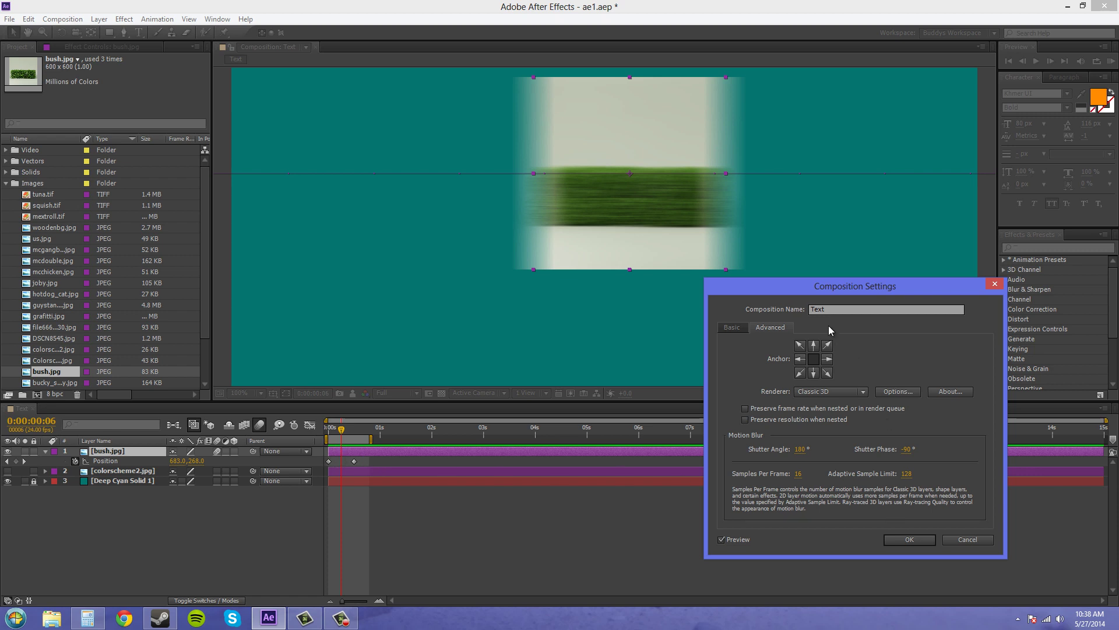
{"action": "left_click_drag", "start_coordinate": [864, 288], "coordinate": [951, 288]}
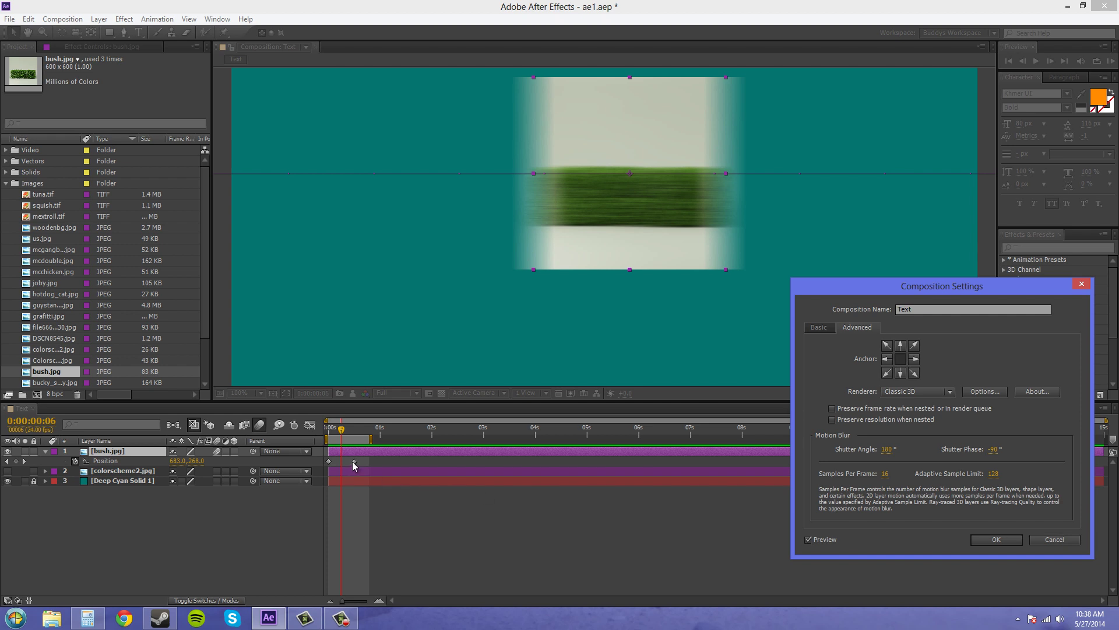
{"action": "left_click", "coordinate": [1053, 540]}
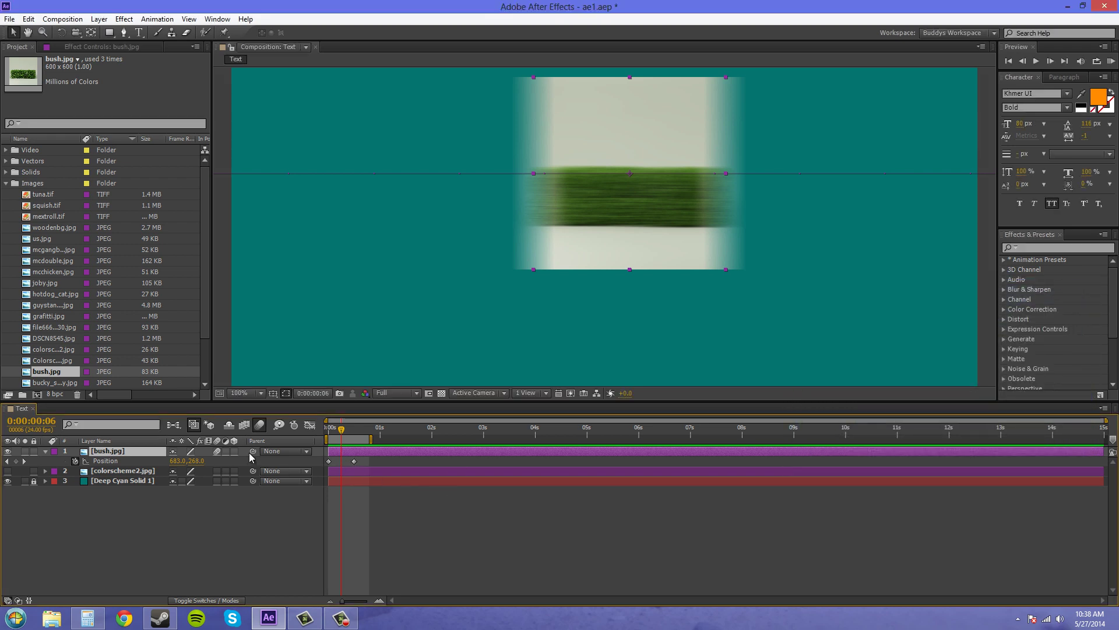
- Drag the bush's second Position keyframe almost onto the first, then check the viewer zoomed out and at 100%
{"action": "left_click_drag", "start_coordinate": [354, 461], "coordinate": [331, 432]}
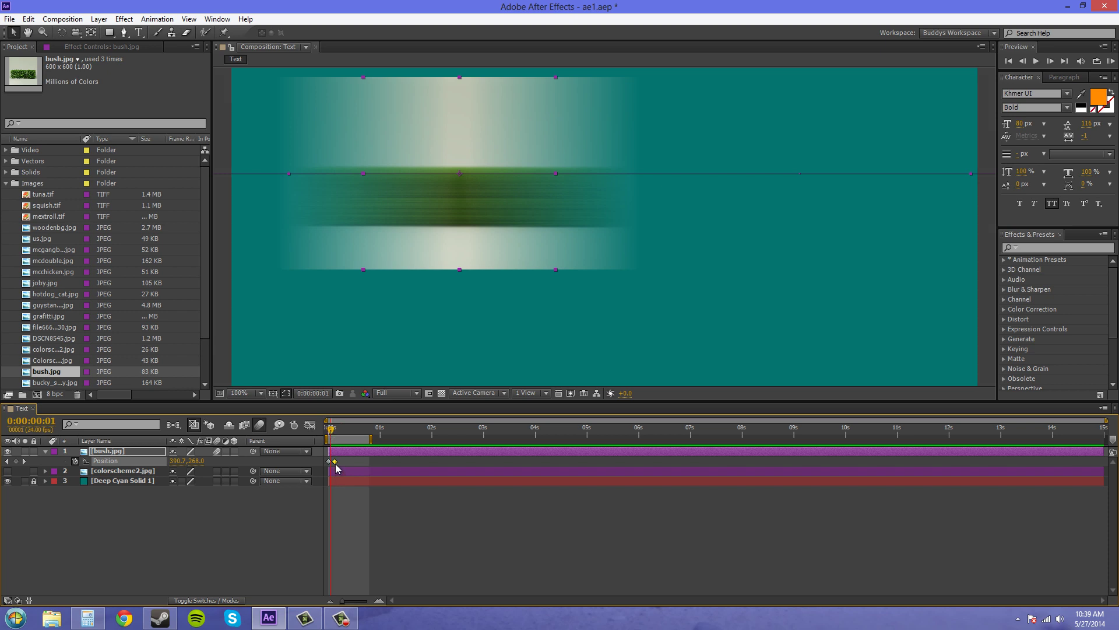
{"action": "left_click_drag", "start_coordinate": [336, 461], "coordinate": [331, 462]}
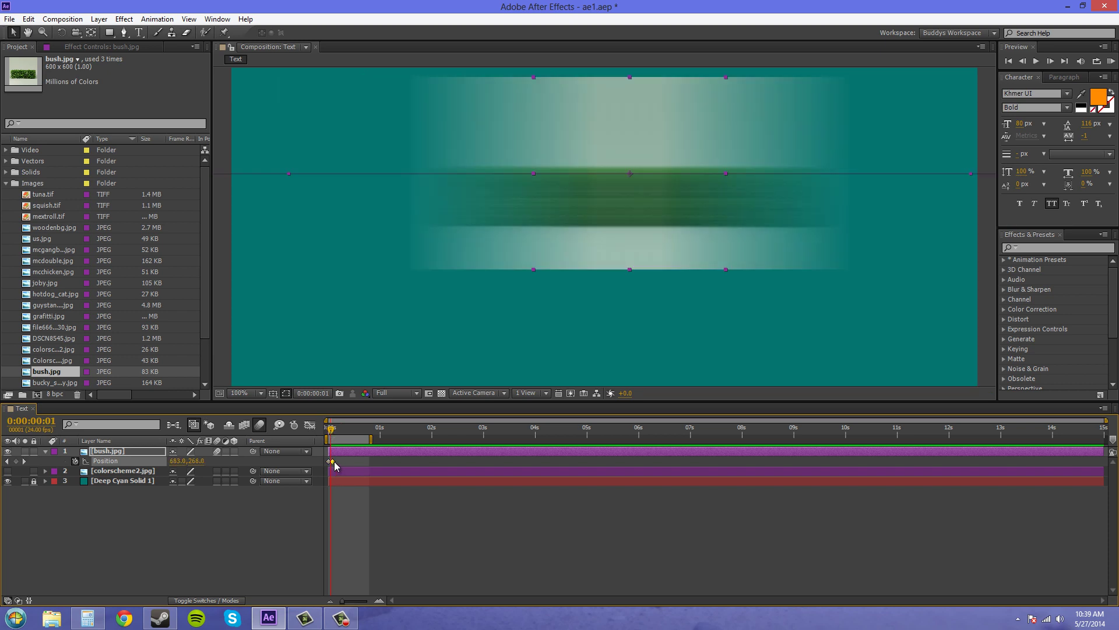
{"action": "key", "text": "comma"}
{"action": "key", "text": "comma"}
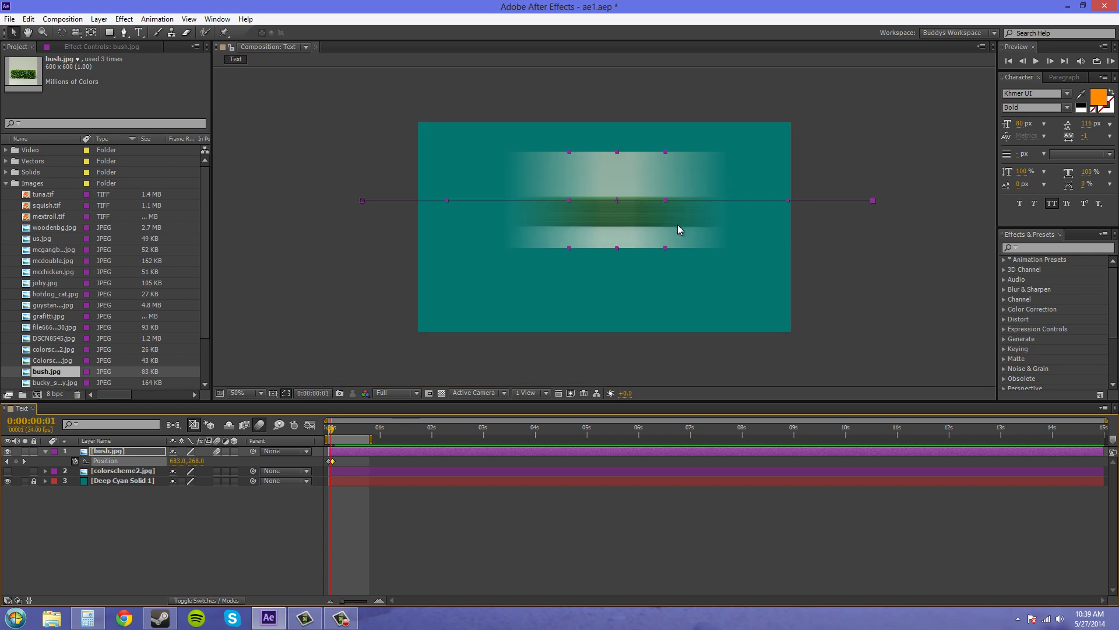
{"action": "key", "text": "period"}
{"action": "key", "text": "period"}
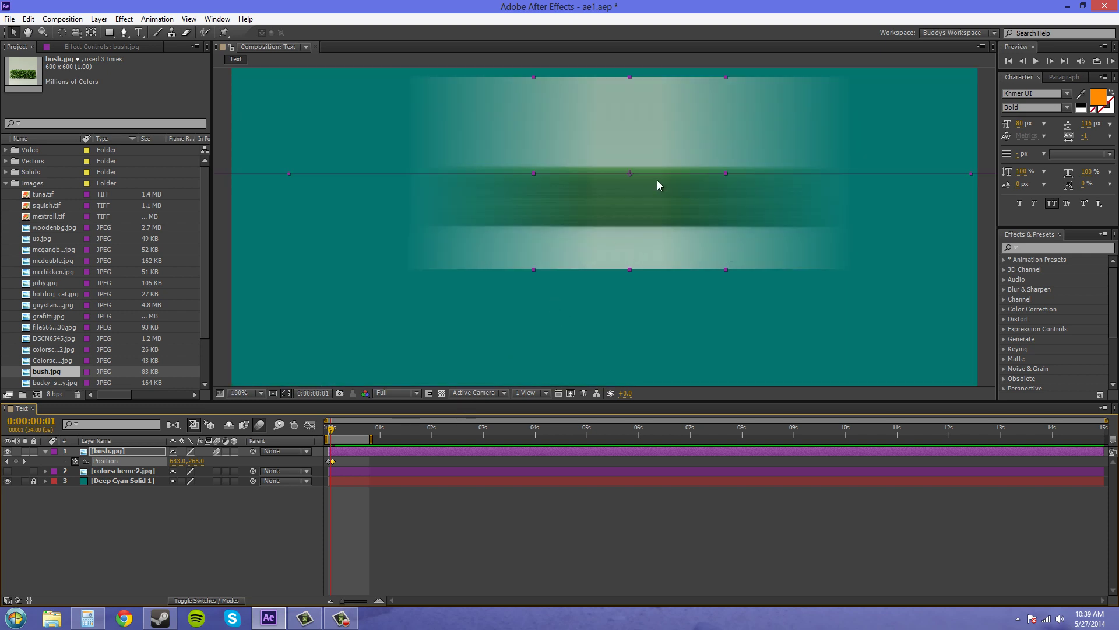
{"action": "scroll", "coordinate": [641, 201], "scroll_direction": "down", "scroll_amount": 2}
{"action": "scroll", "coordinate": [607, 311], "scroll_direction": "up", "scroll_amount": 4}
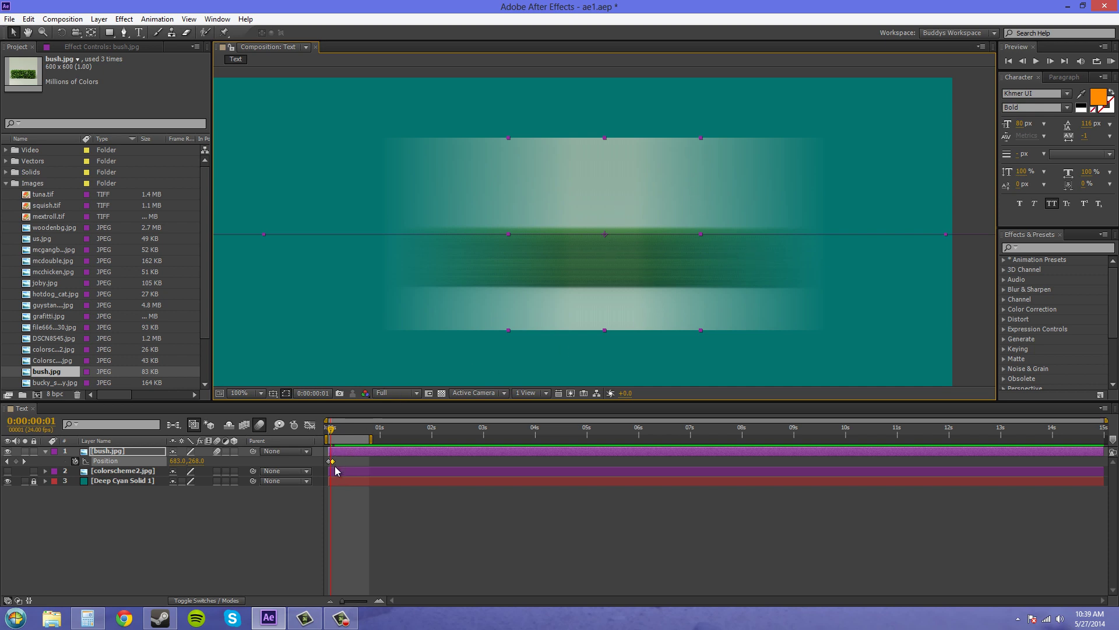
{"action": "mouse_move", "coordinate": [335, 466]}
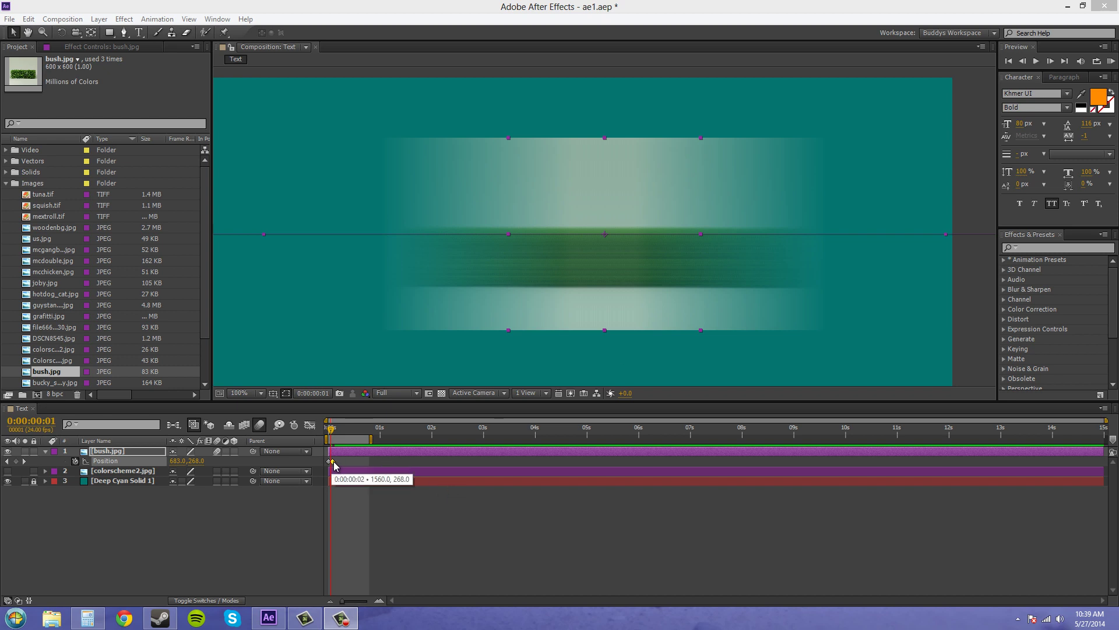
{"action": "left_click_drag", "start_coordinate": [335, 464], "coordinate": [339, 434]}
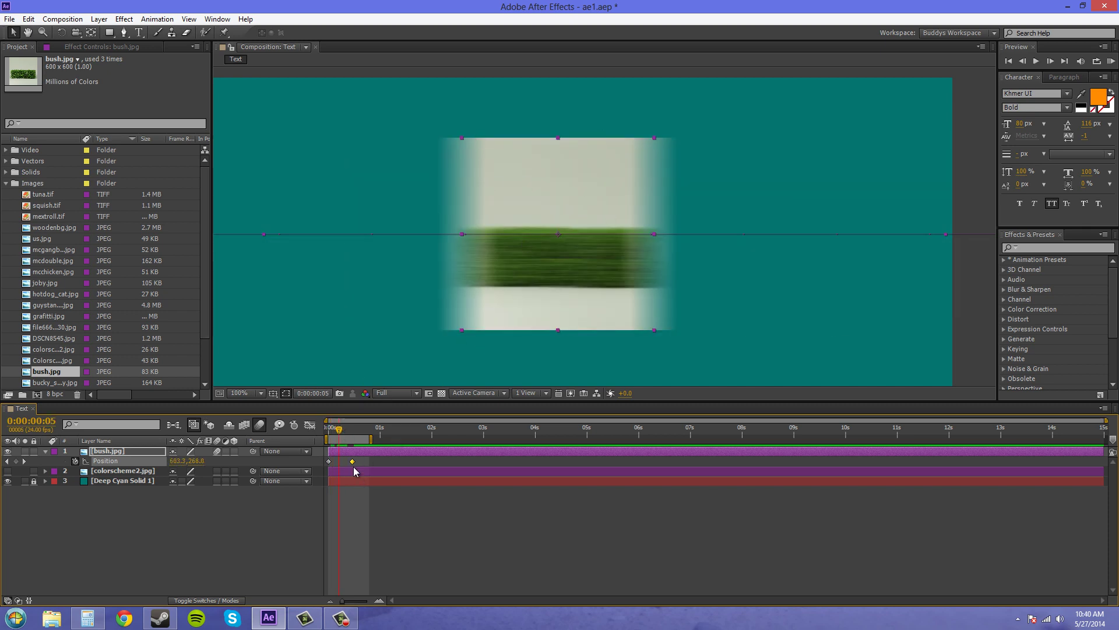
{"action": "left_click", "coordinate": [334, 429]}
{"action": "left_click_drag", "start_coordinate": [335, 431], "coordinate": [331, 467]}
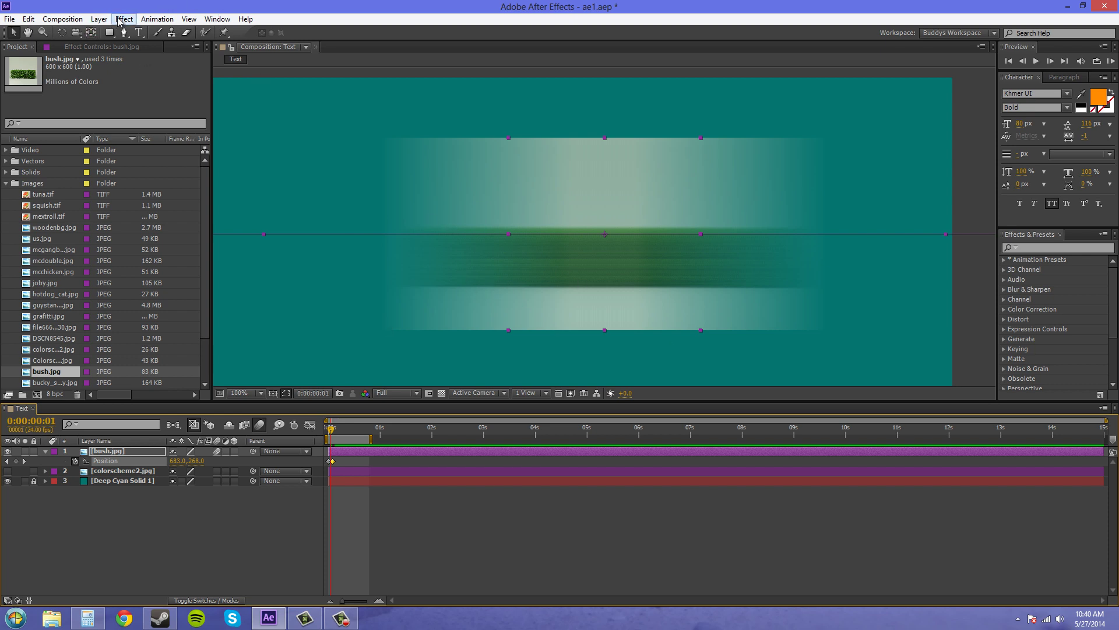
- Open Composition Settings on its Advanced motion blur options
{"action": "left_click", "coordinate": [81, 20]}
{"action": "left_click", "coordinate": [94, 50]}
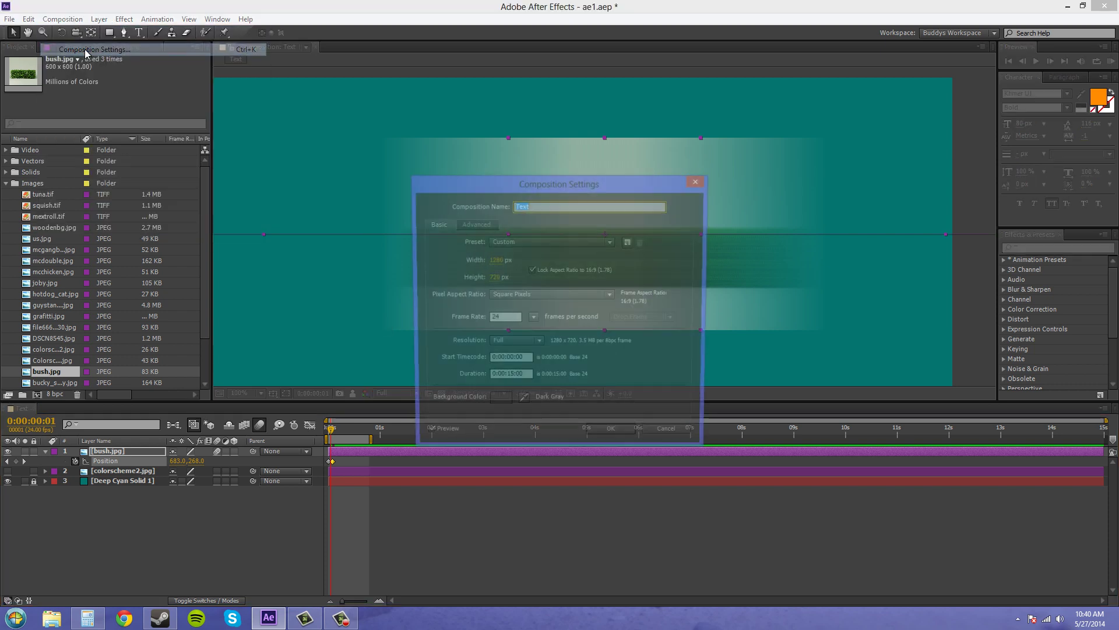
{"action": "left_click_drag", "start_coordinate": [788, 254], "coordinate": [872, 301]}
{"action": "left_click", "coordinate": [820, 332]}
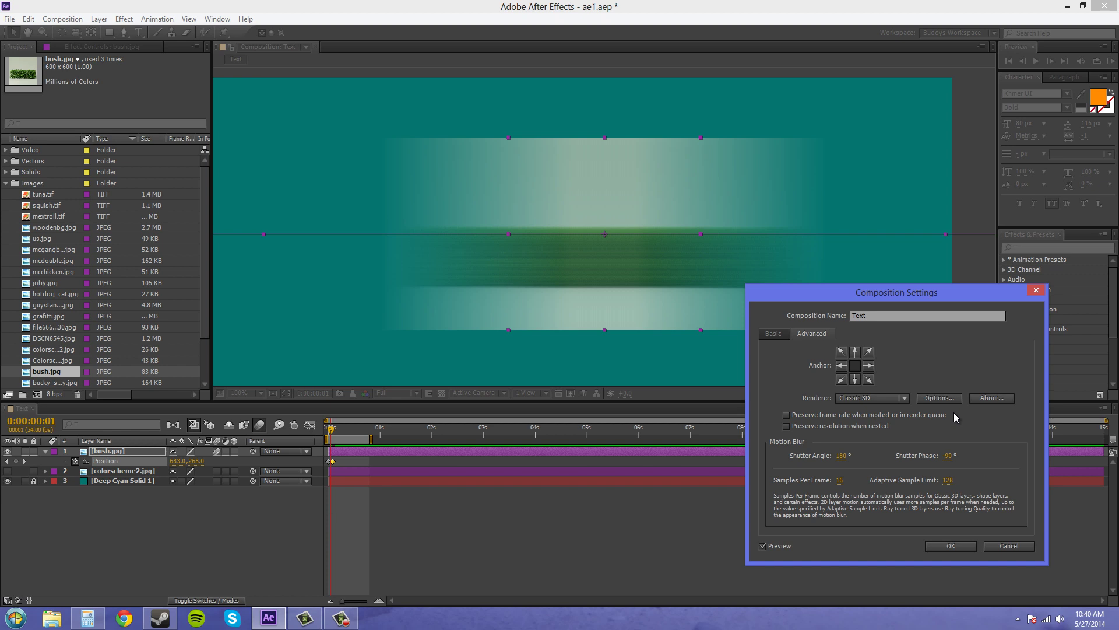
- Try an adaptive sample limit of 256, then 90
{"action": "left_click", "coordinate": [948, 481]}
{"action": "type", "text": "256"}
{"action": "key", "text": "Return"}
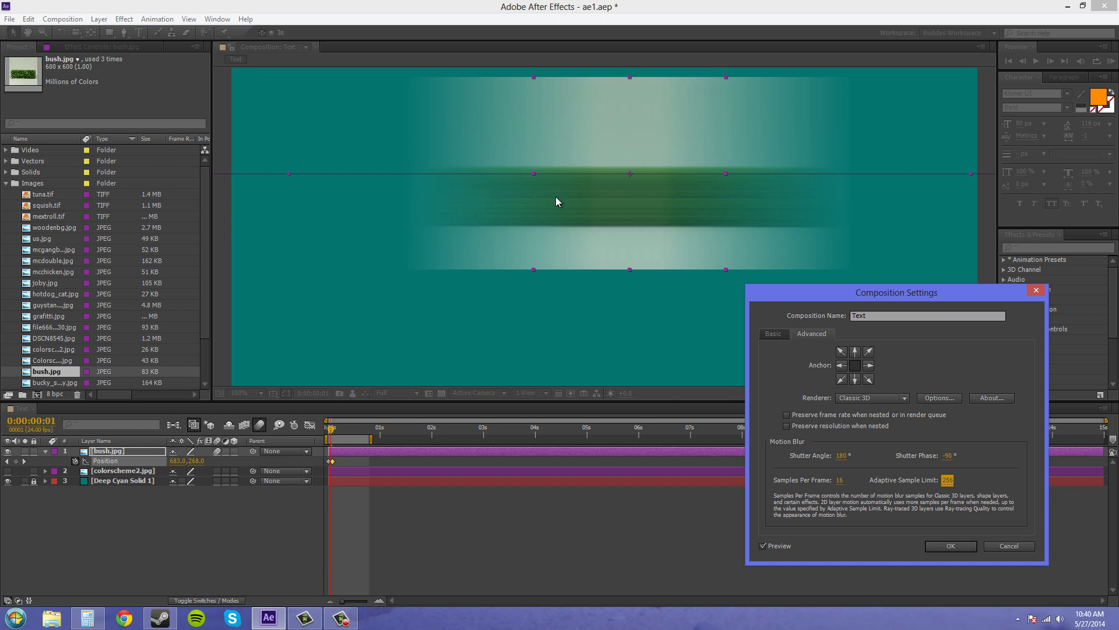
{"action": "left_click", "coordinate": [949, 480]}
{"action": "type", "text": "90"}
{"action": "key", "text": "Return"}
{"action": "left_click", "coordinate": [946, 480]}
- Enter 256 as the sample limit, then cancel the Composition Settings changes
{"action": "type", "text": "256"}
{"action": "left_click", "coordinate": [983, 487]}
{"action": "left_click", "coordinate": [1009, 546]}
- Zoom in to inspect the blurred bush, then return the view to 100%
{"action": "scroll", "coordinate": [705, 215], "scroll_direction": "up", "scroll_amount": 2}
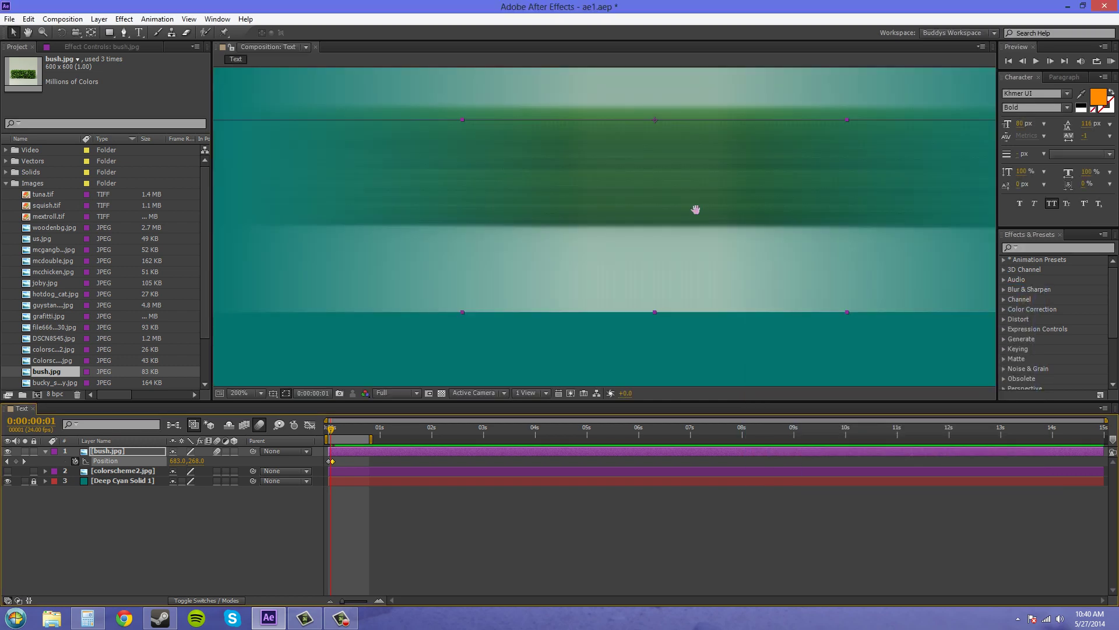
{"action": "left_click_drag", "start_coordinate": [705, 215], "coordinate": [670, 260]}
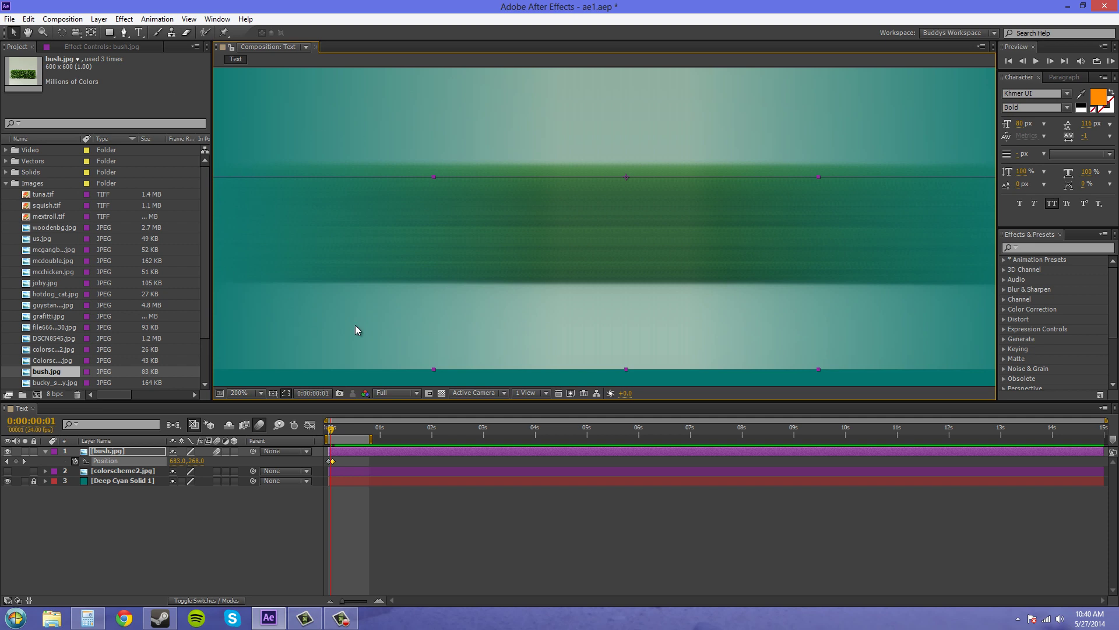
{"action": "key", "text": "comma"}
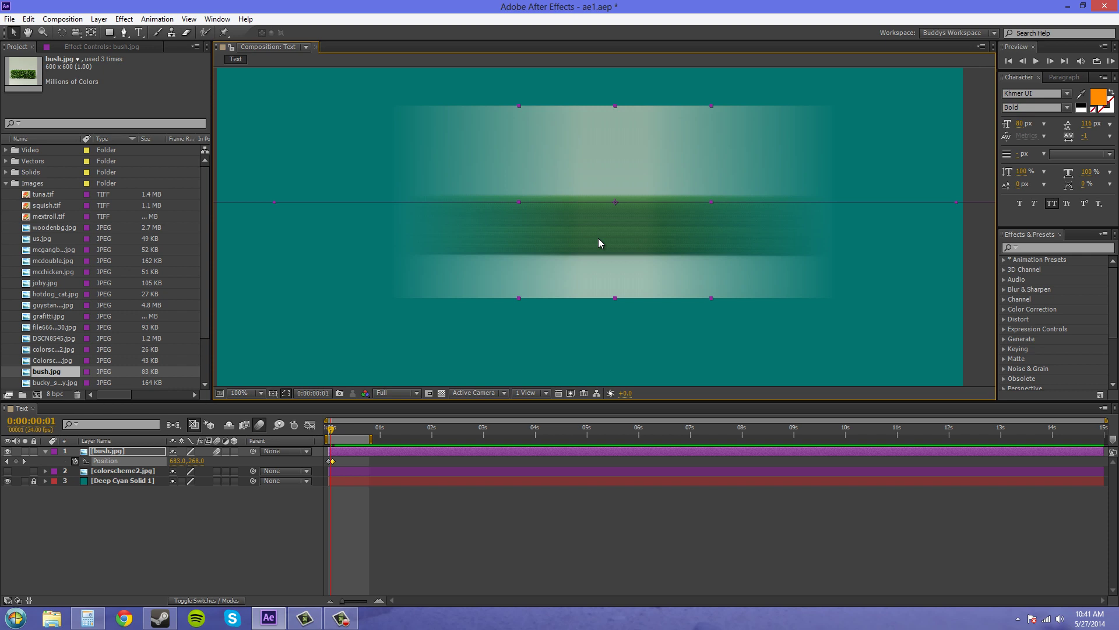
{"action": "left_click", "coordinate": [62, 18]}
{"action": "left_click", "coordinate": [93, 50]}
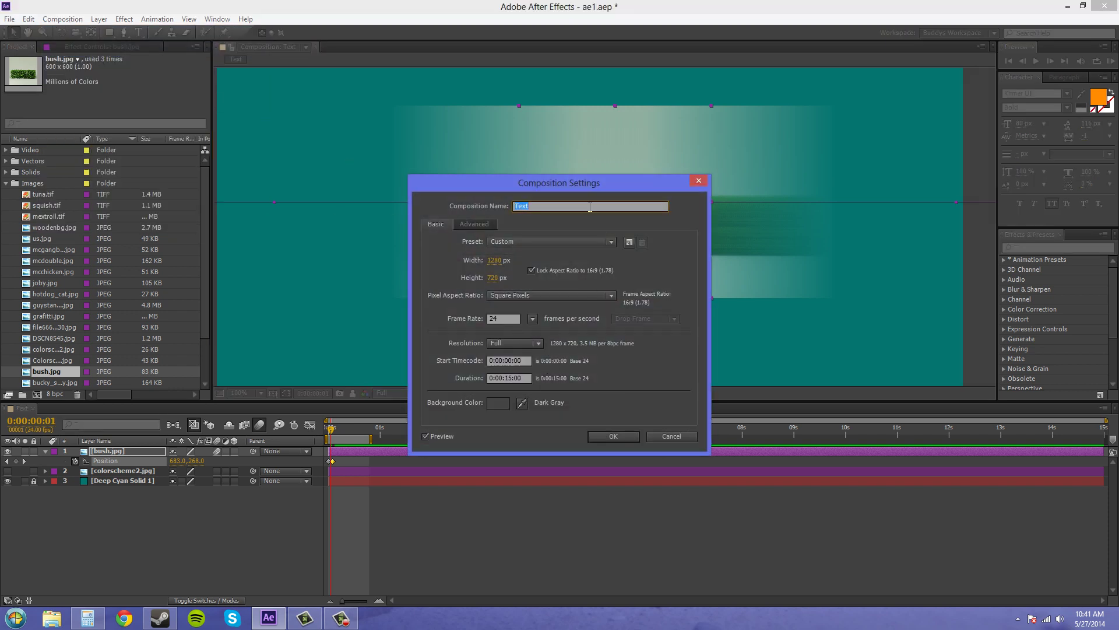
{"action": "left_click", "coordinate": [483, 226]}
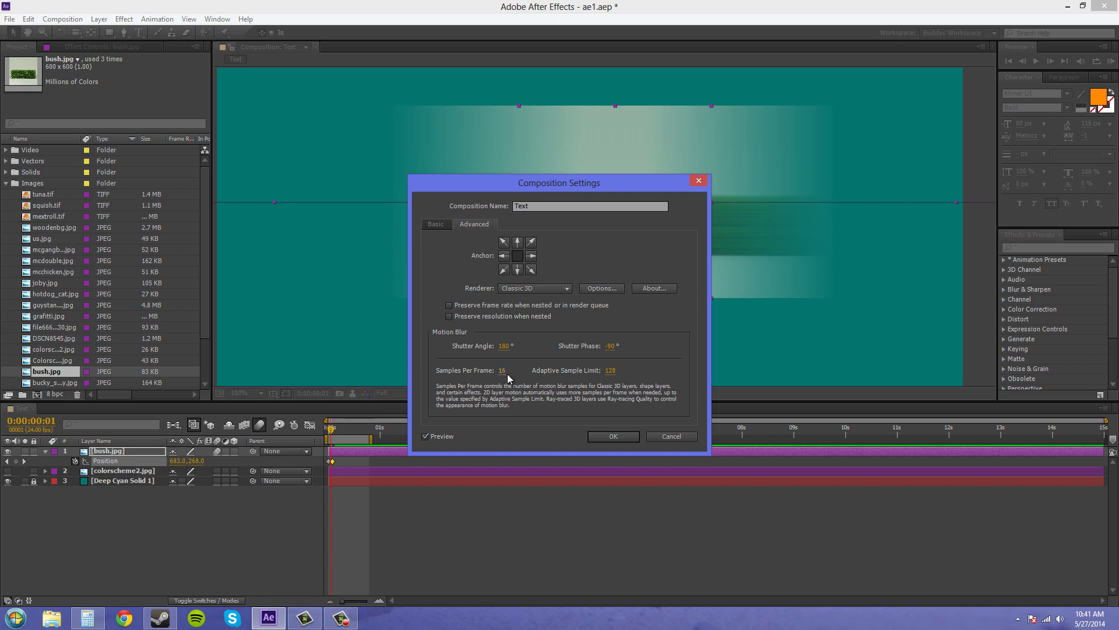
{"action": "left_click", "coordinate": [599, 436]}
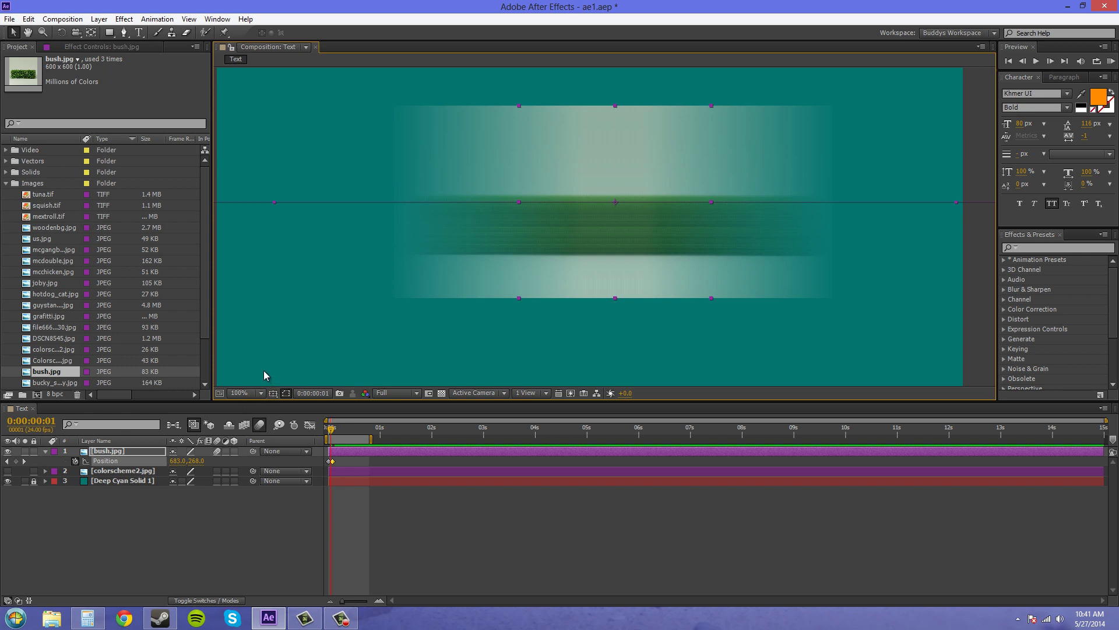
- With motion blur off, draw a four-point Pen mask around the hedge, then re-enable motion blur
{"action": "left_click", "coordinate": [216, 452]}
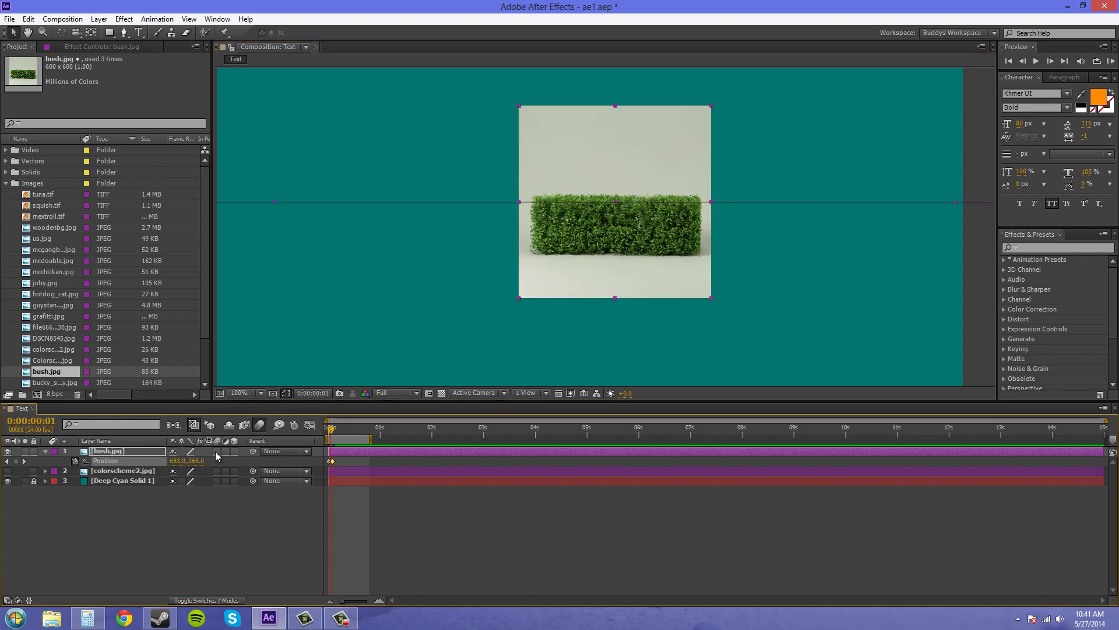
{"action": "left_click", "coordinate": [124, 32]}
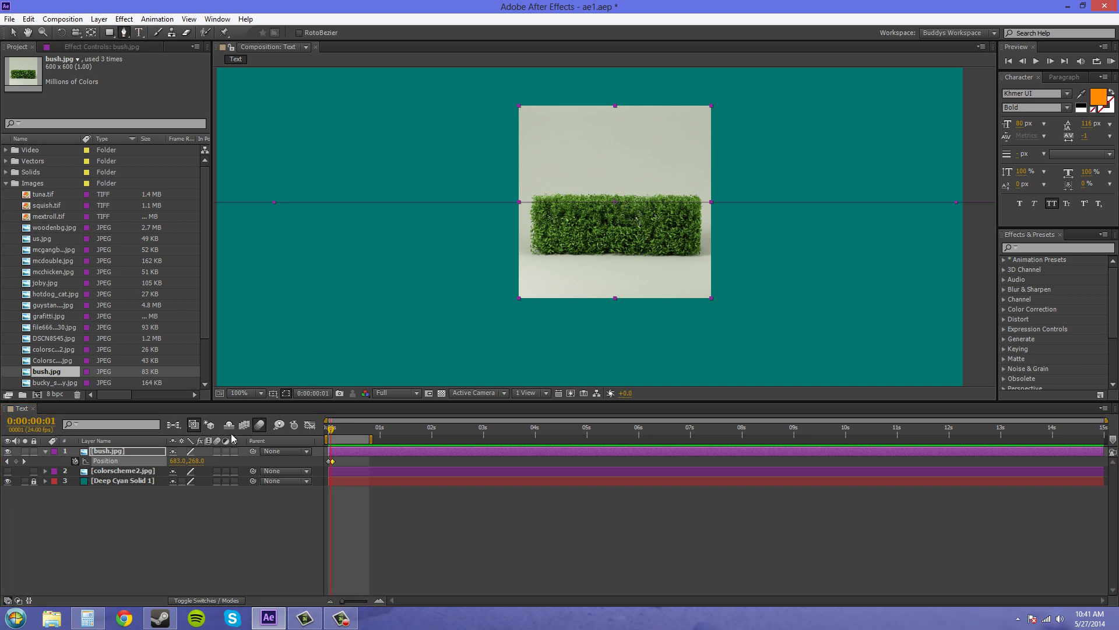
{"action": "left_click", "coordinate": [532, 194]}
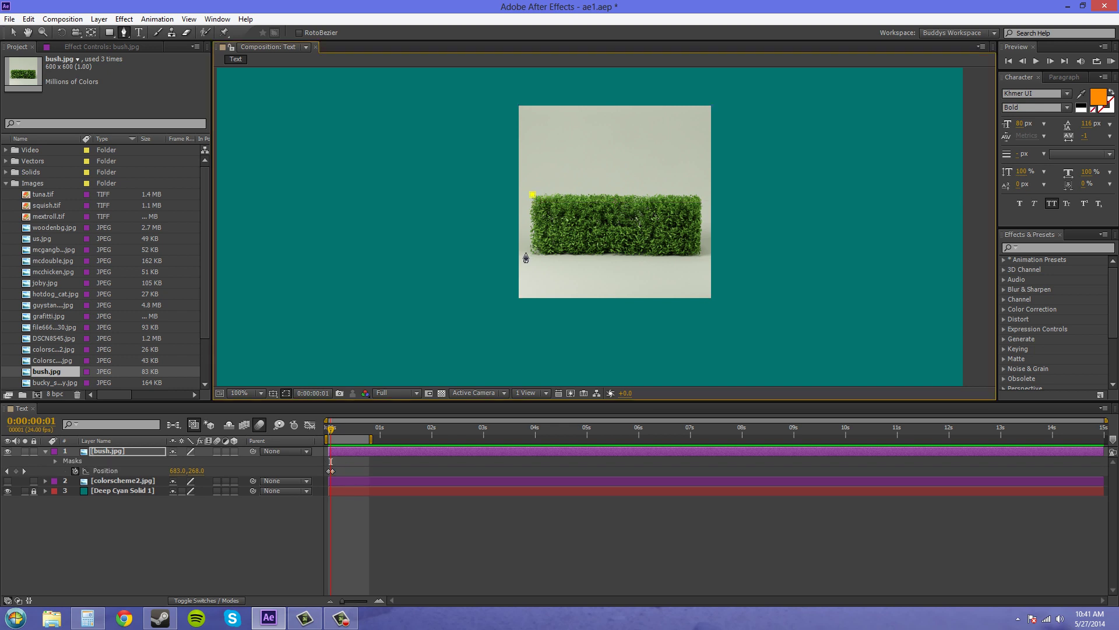
{"action": "left_click", "coordinate": [532, 254]}
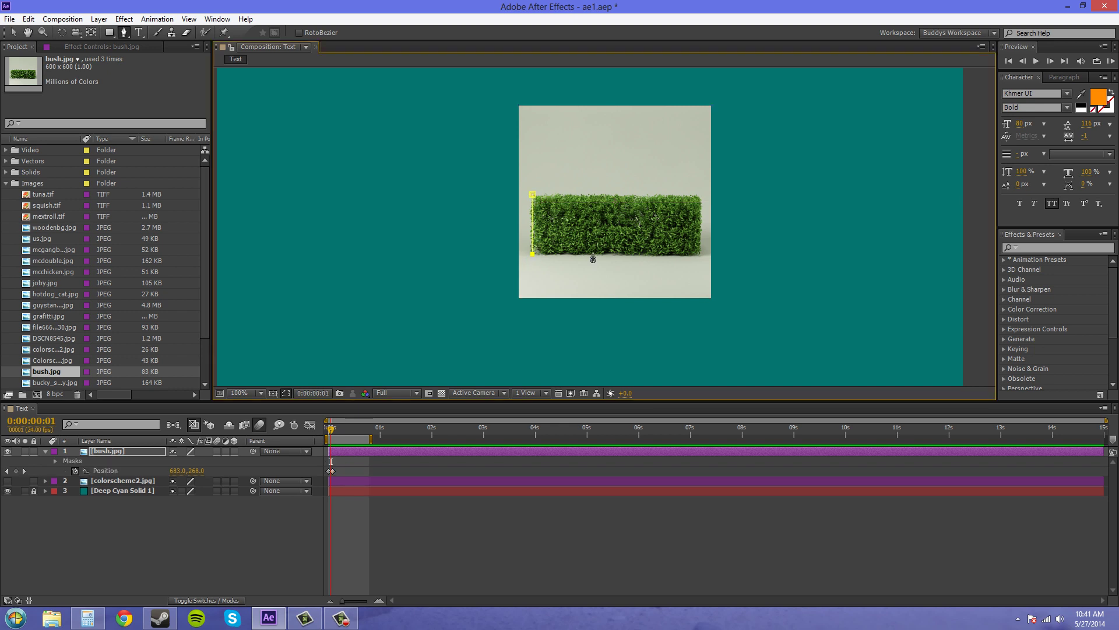
{"action": "left_click", "coordinate": [700, 254]}
{"action": "left_click", "coordinate": [697, 195]}
{"action": "left_click", "coordinate": [532, 195]}
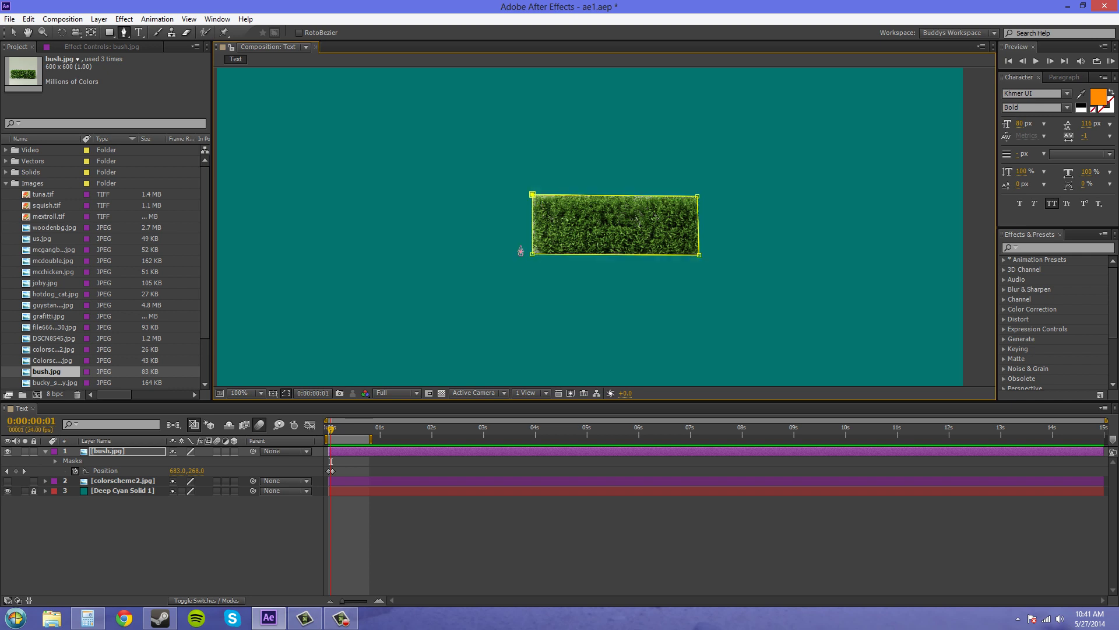
{"action": "left_click", "coordinate": [217, 451]}
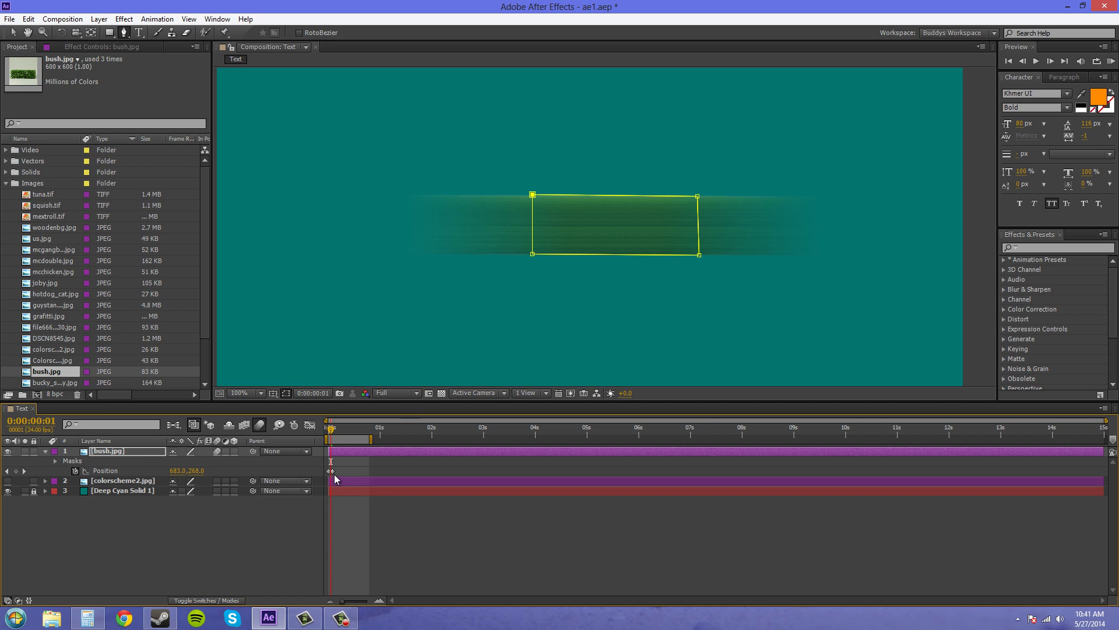
- Move the second Position keyframe a few frames later, go to frame 4, and hide the mask outline
{"action": "left_click_drag", "start_coordinate": [331, 470], "coordinate": [346, 473]}
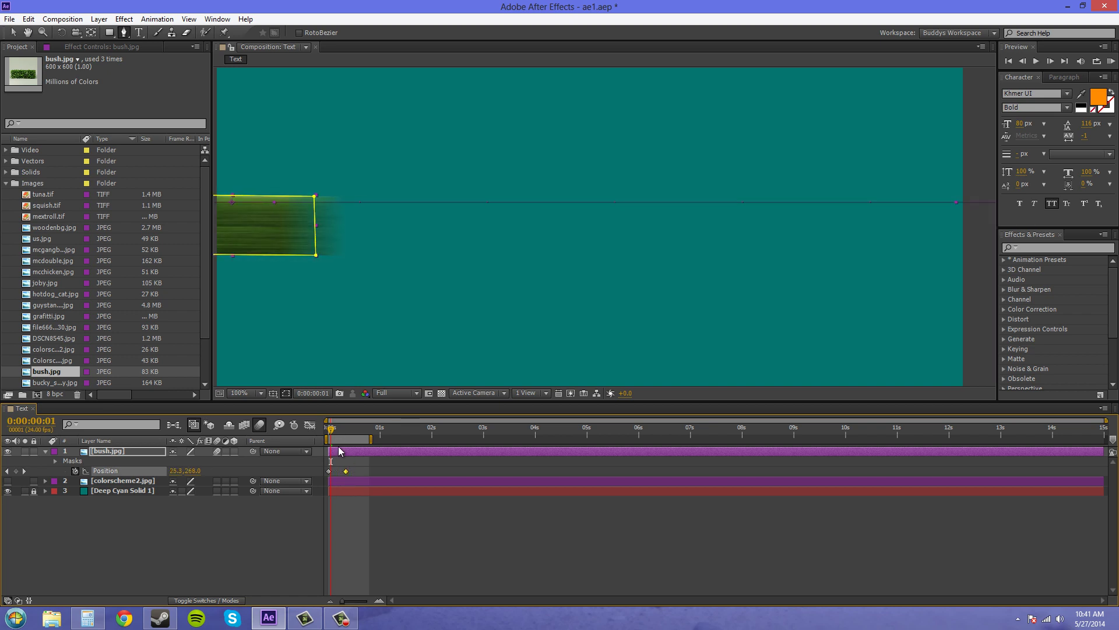
{"action": "left_click_drag", "start_coordinate": [332, 430], "coordinate": [338, 429]}
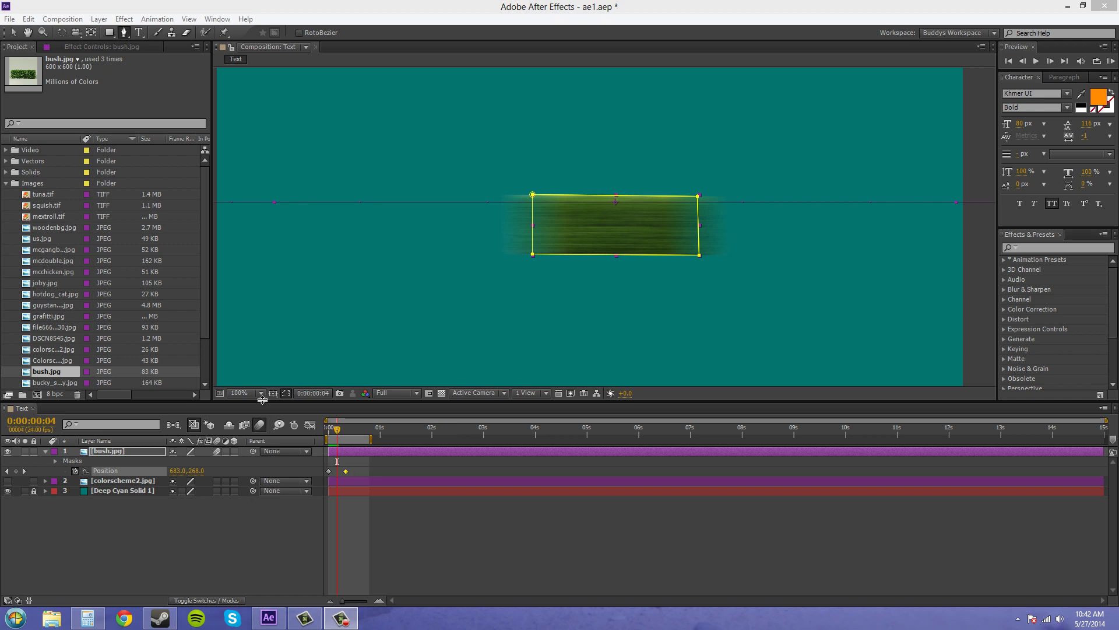
{"action": "left_click", "coordinate": [285, 394]}
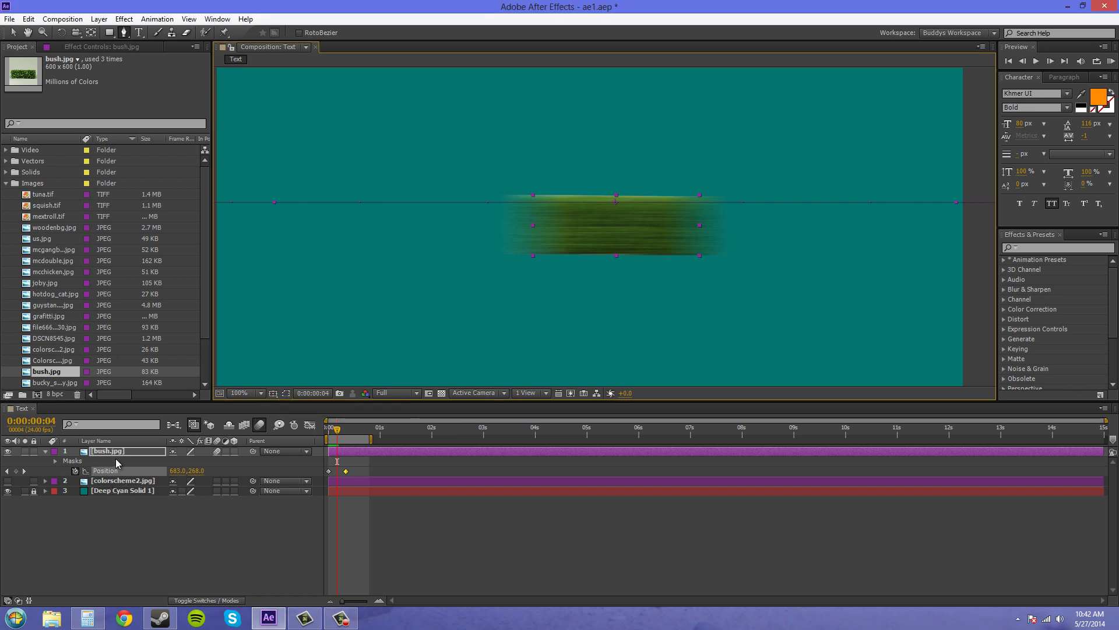
- Add the Text composition to the Render Queue from the Composition menu
{"action": "left_click", "coordinate": [63, 19]}
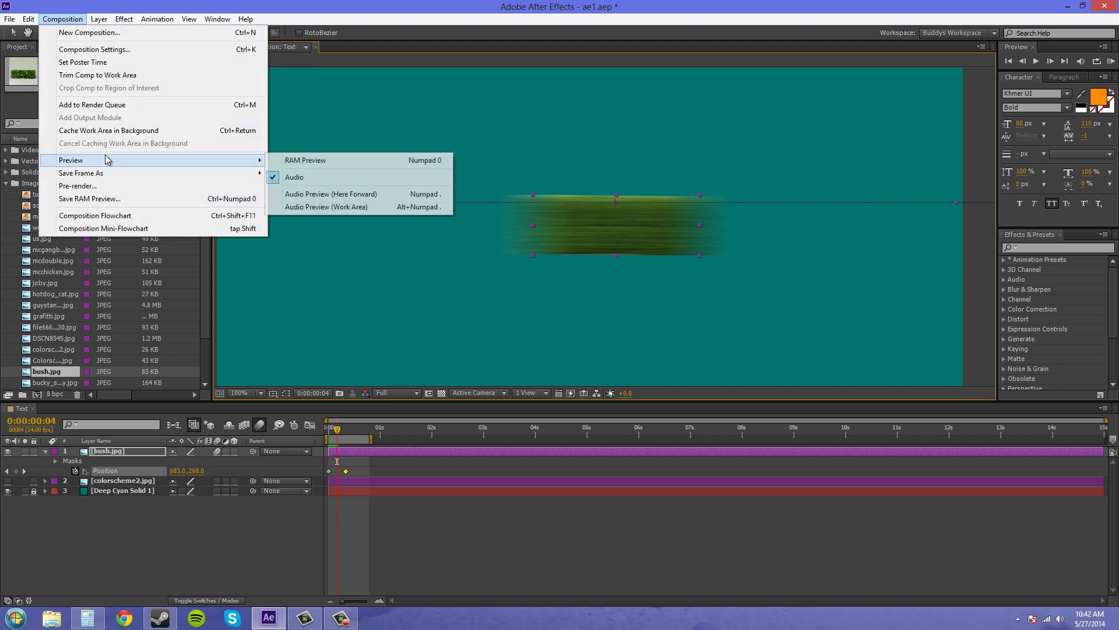
{"action": "left_click", "coordinate": [80, 105]}
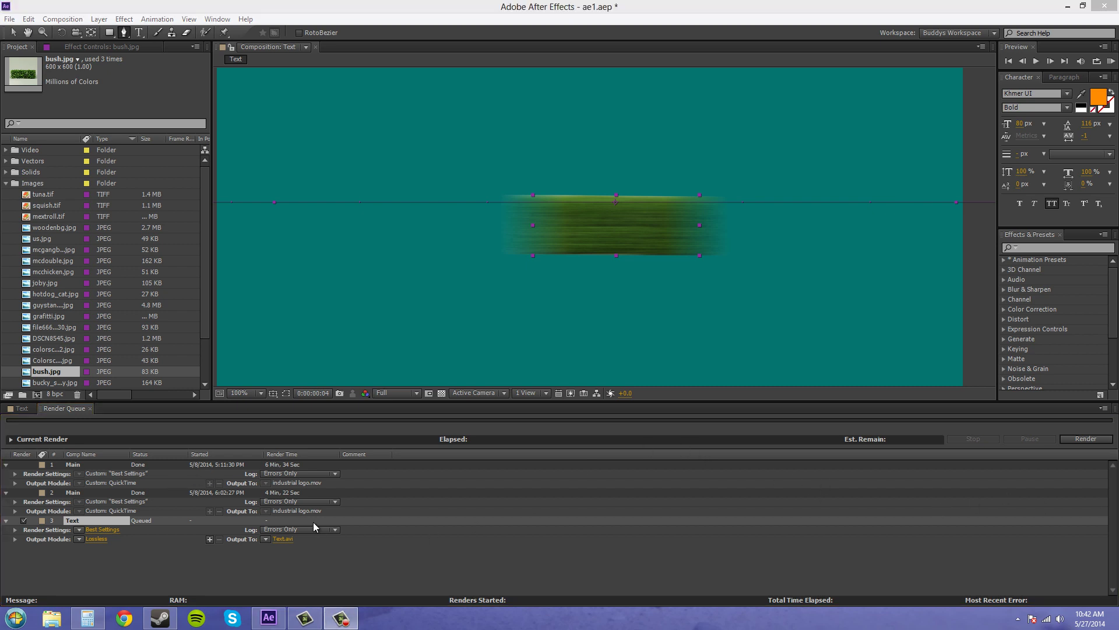
- In the render item's Best Settings, set Motion Blur to On for Checked Layers
{"action": "left_click", "coordinate": [100, 530]}
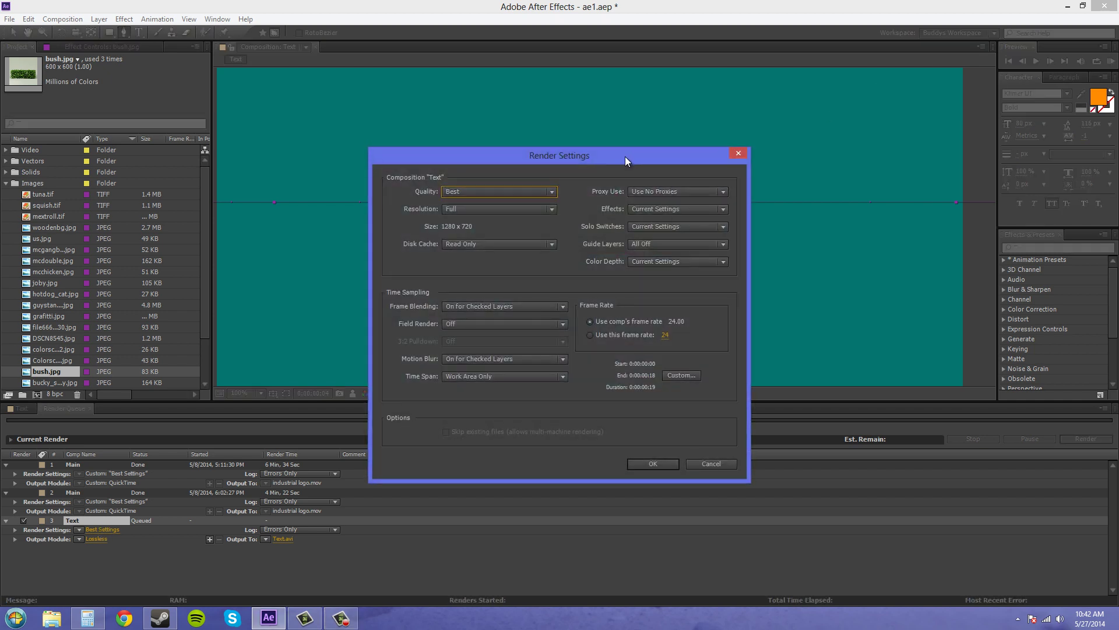
{"action": "left_click_drag", "start_coordinate": [625, 156], "coordinate": [687, 110]}
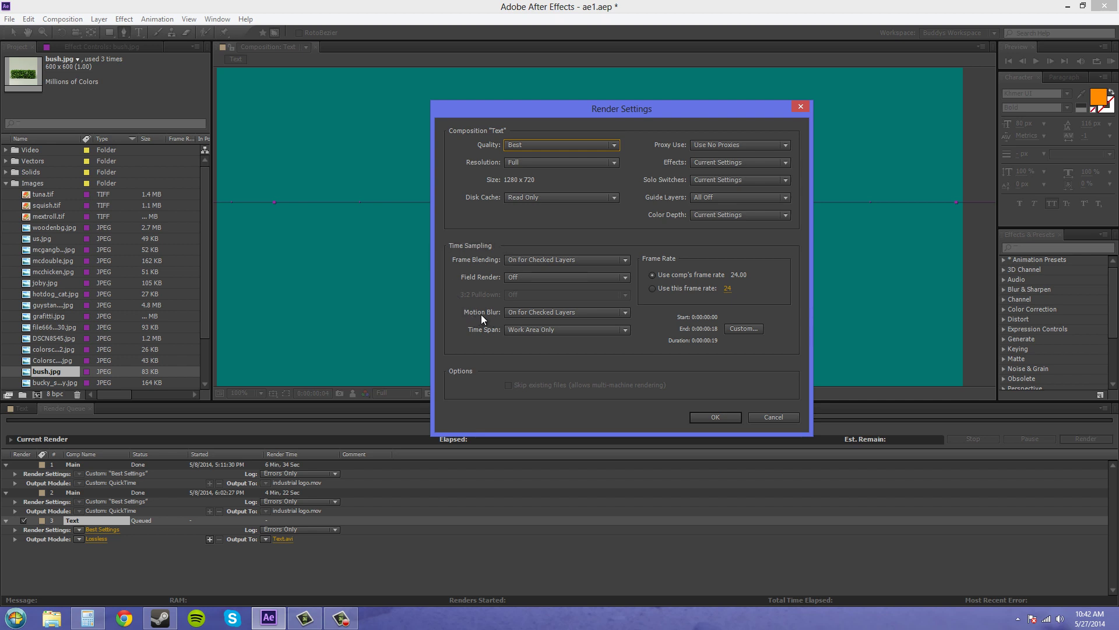
{"action": "left_click", "coordinate": [536, 312]}
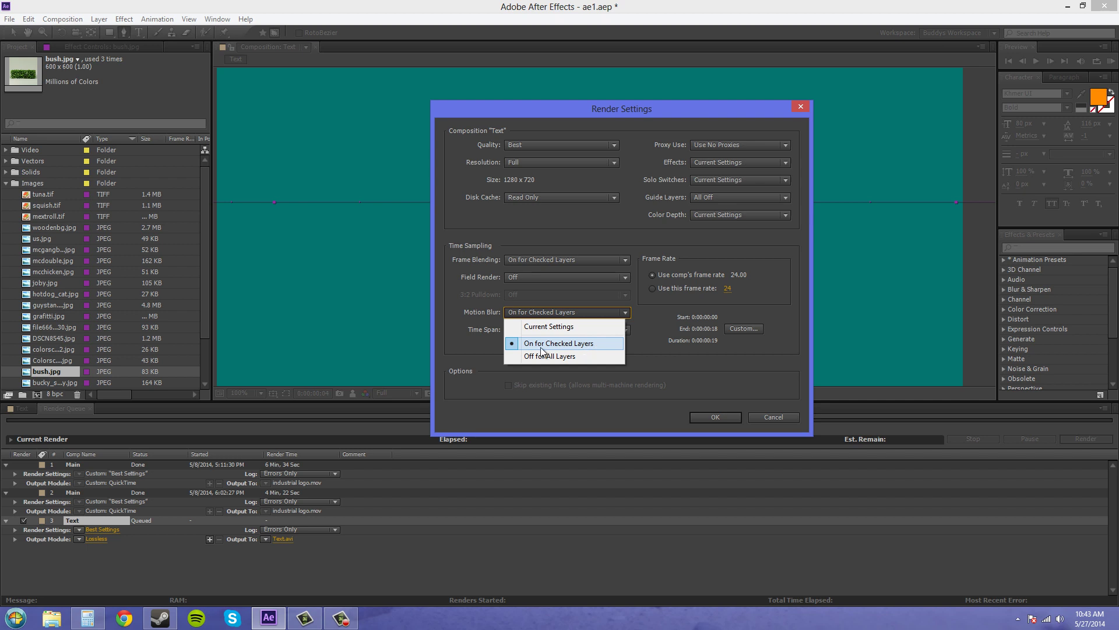
{"action": "left_click", "coordinate": [570, 346]}
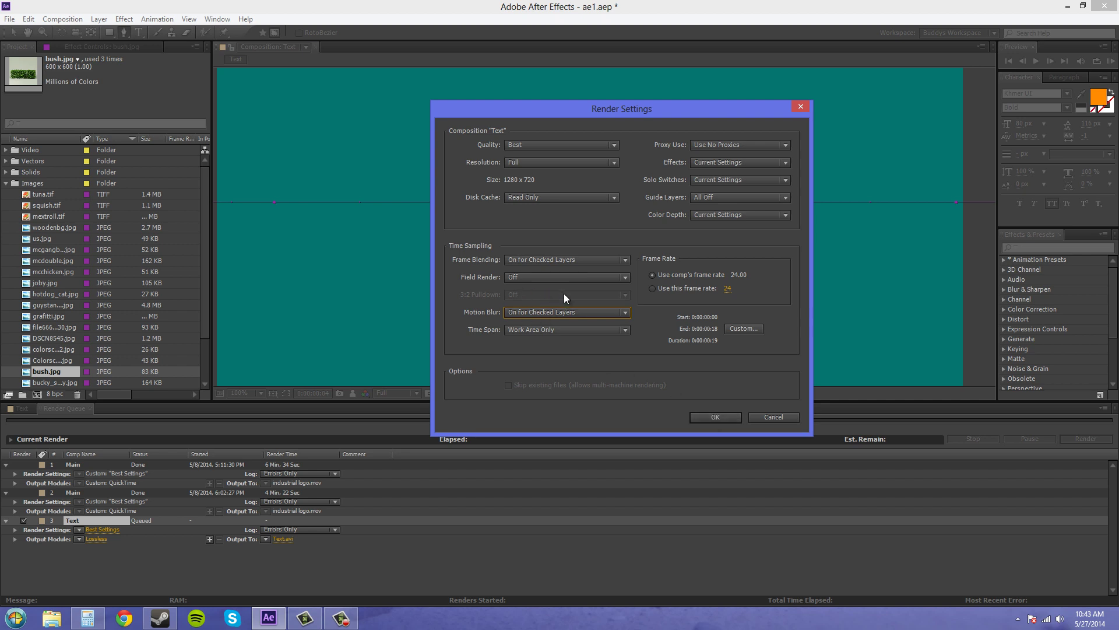
{"action": "left_click", "coordinate": [715, 418]}
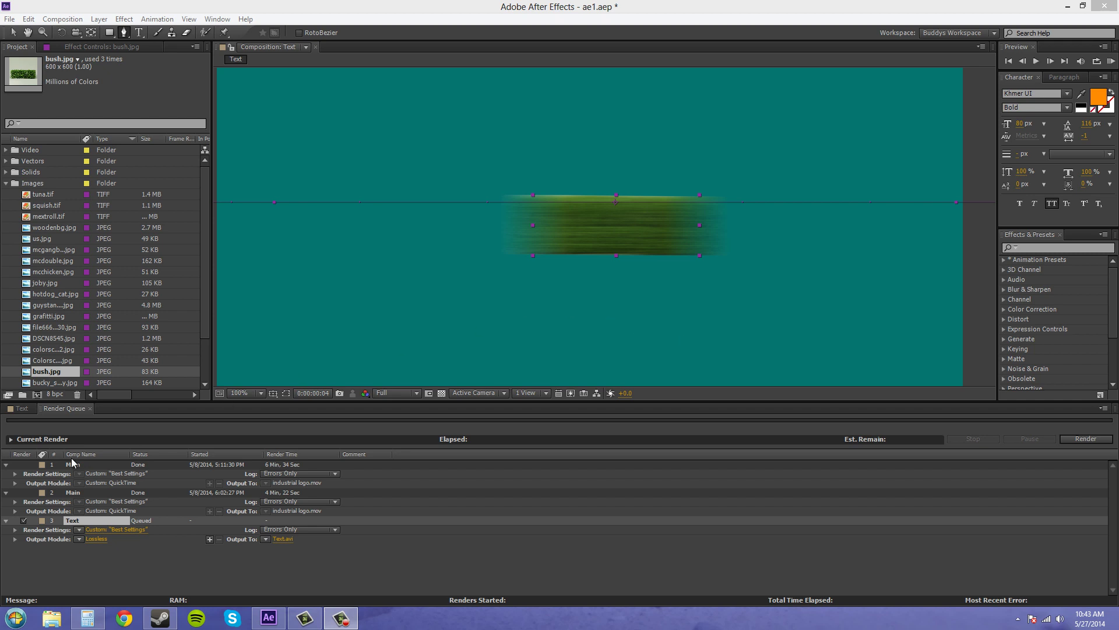
- Return to the Text composition's timeline and switch to the Selection tool
{"action": "left_click", "coordinate": [18, 408]}
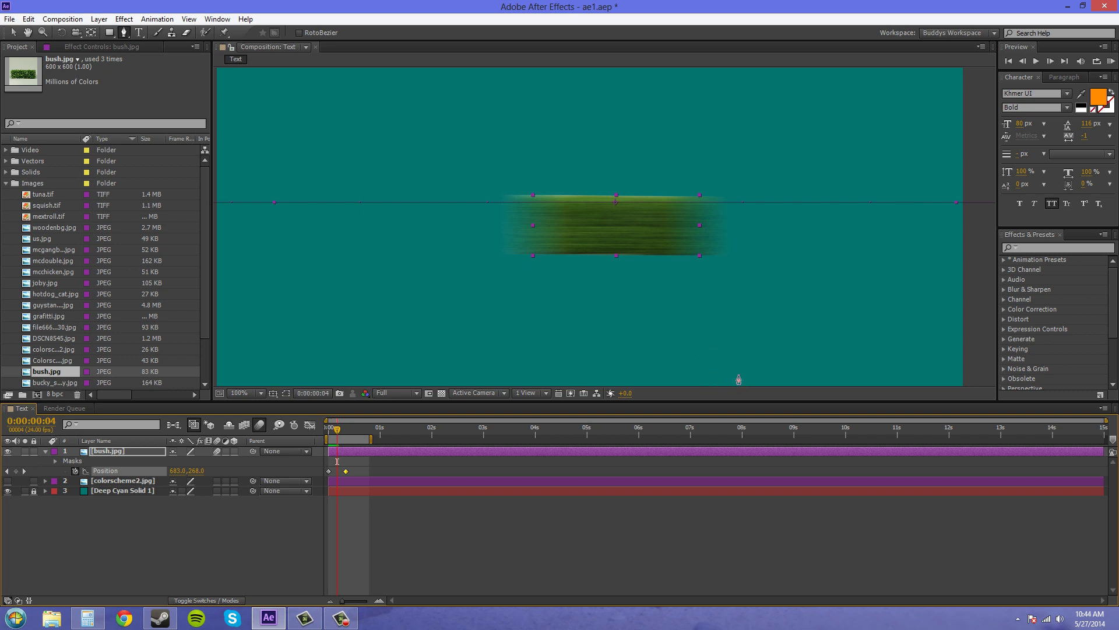
{"action": "left_click", "coordinate": [12, 32]}
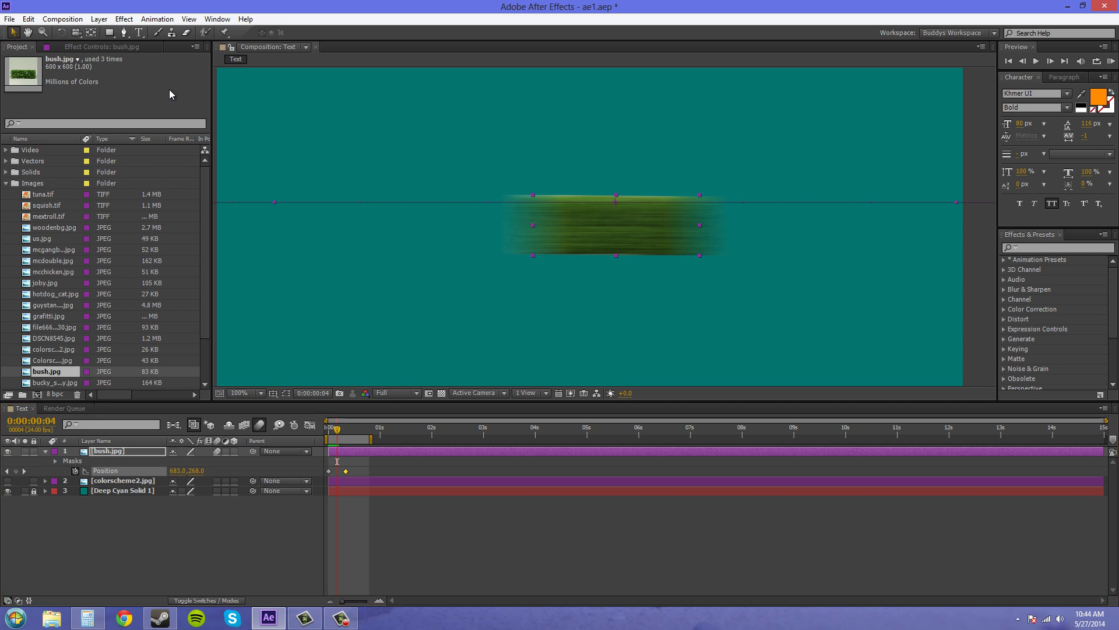